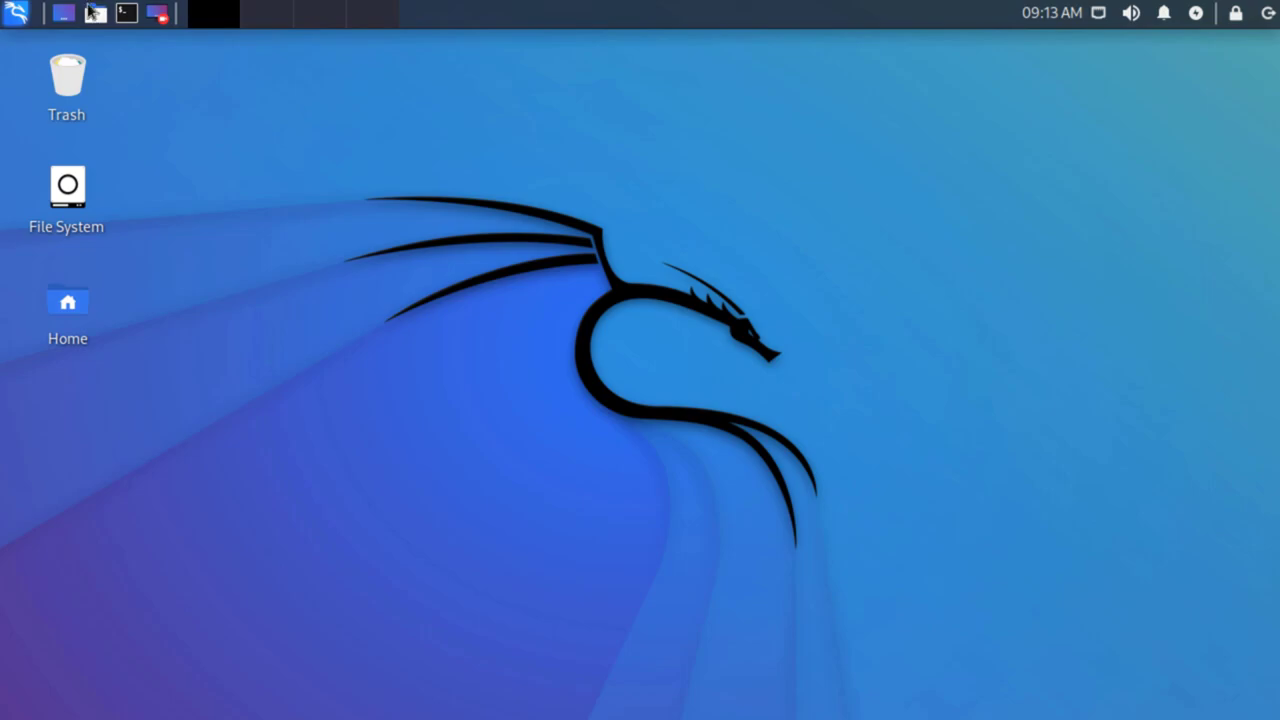
Launch Burp Suite from the Web Application Analysis category of the installed applications.
left_click(22, 16)
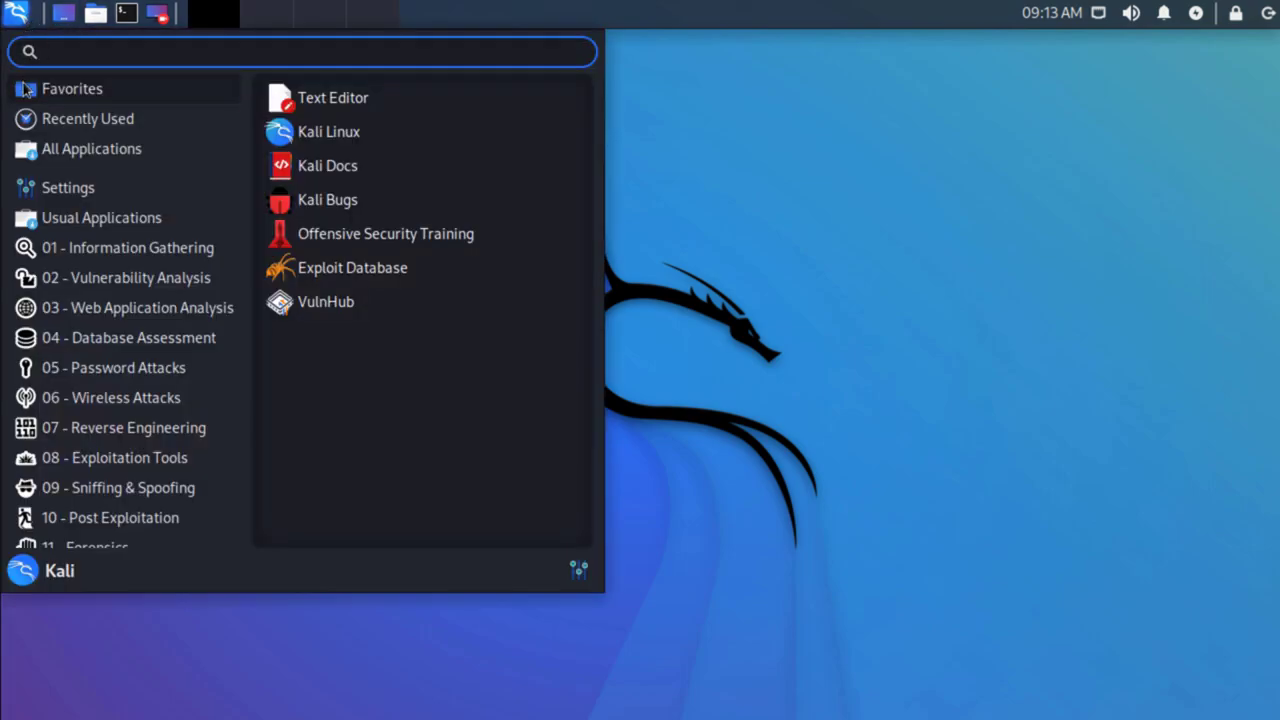
mouse_move(108, 314)
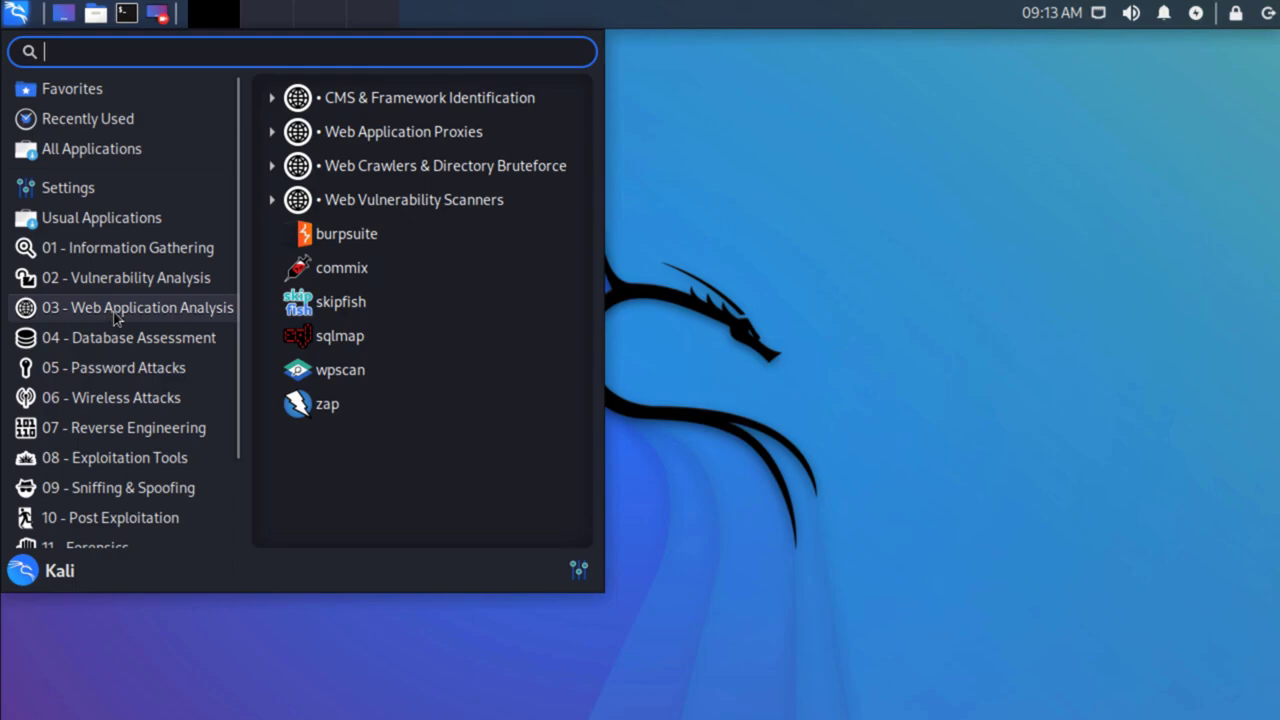
mouse_move(137, 334)
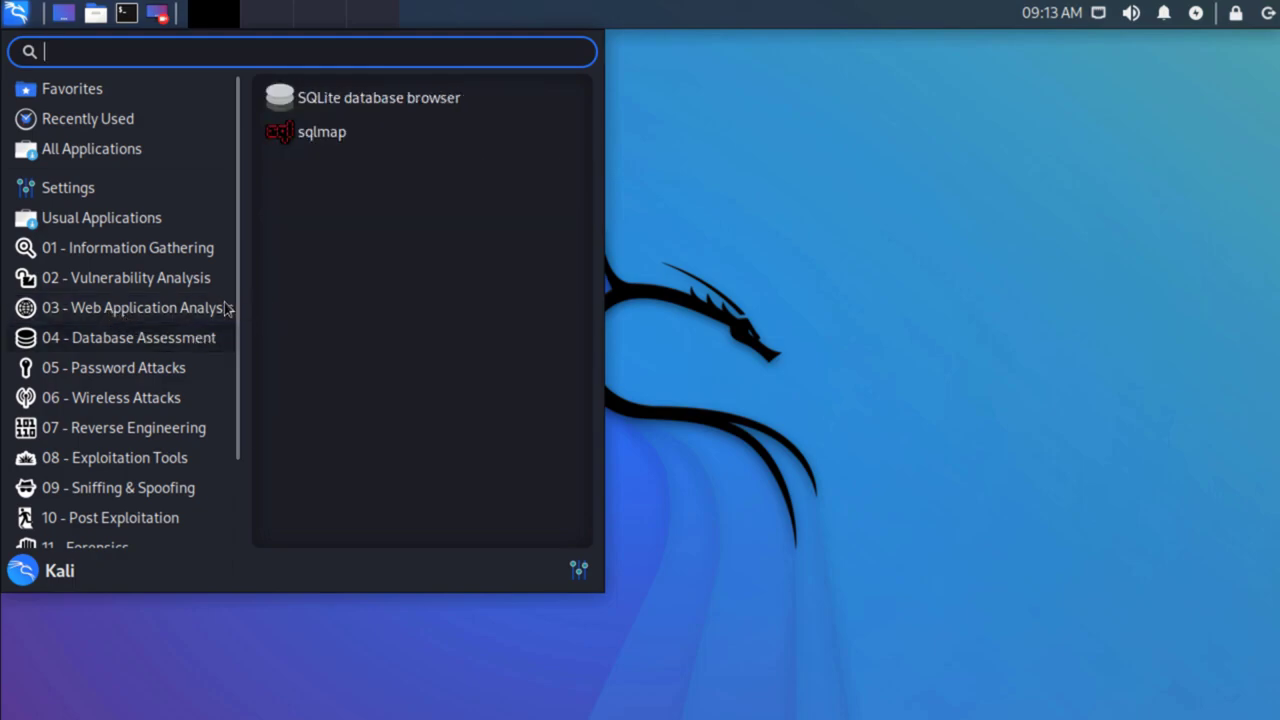
mouse_move(214, 306)
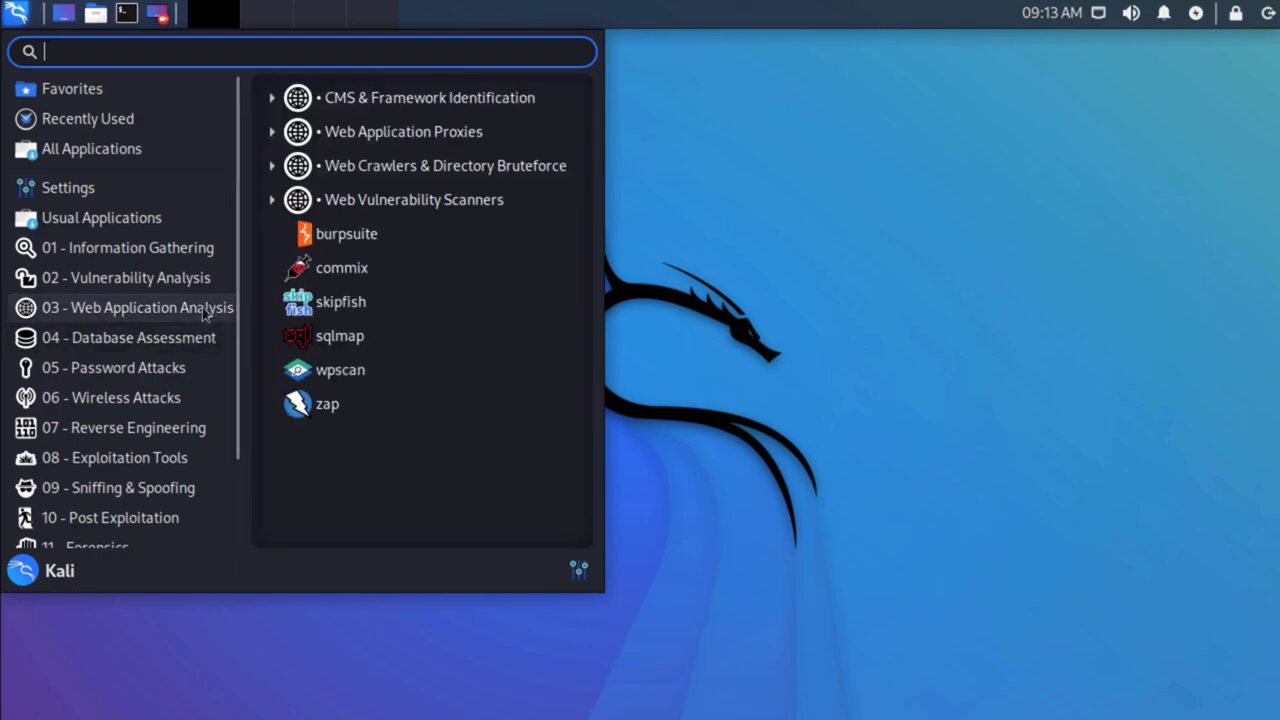
left_click(345, 236)
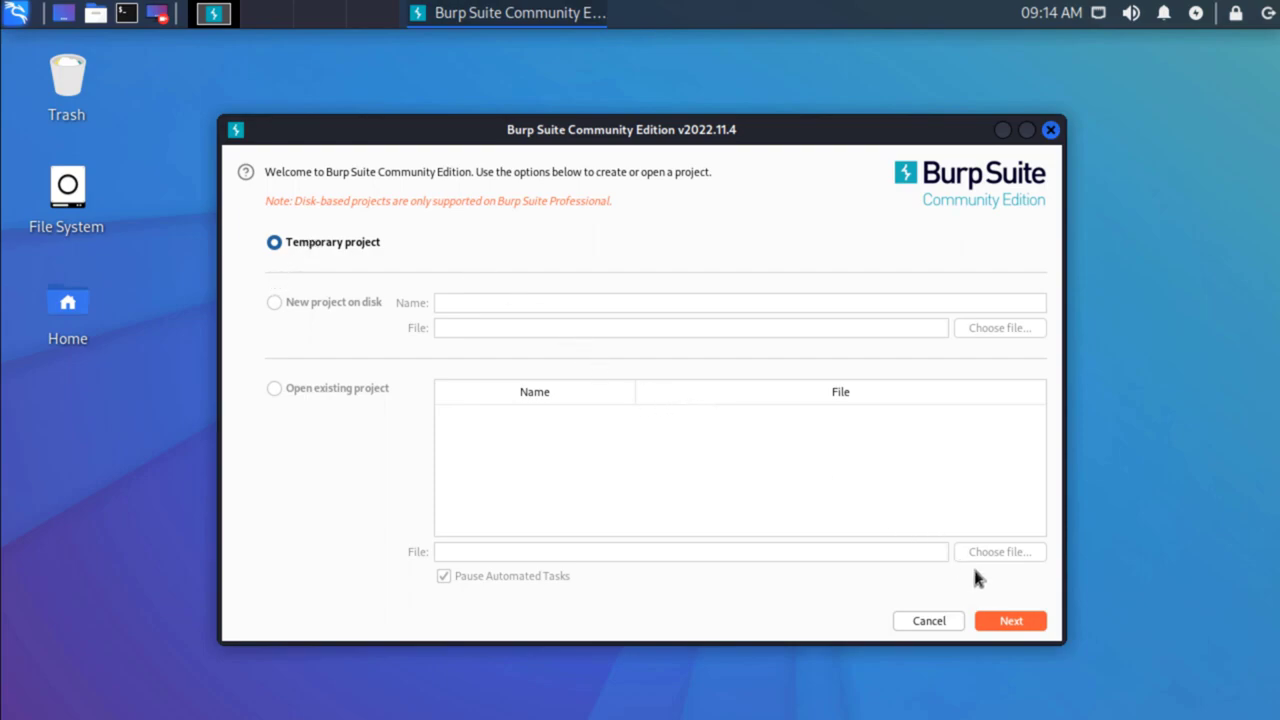
Start a temporary project using the Burp defaults and open the Target view.
left_click(1040, 622)
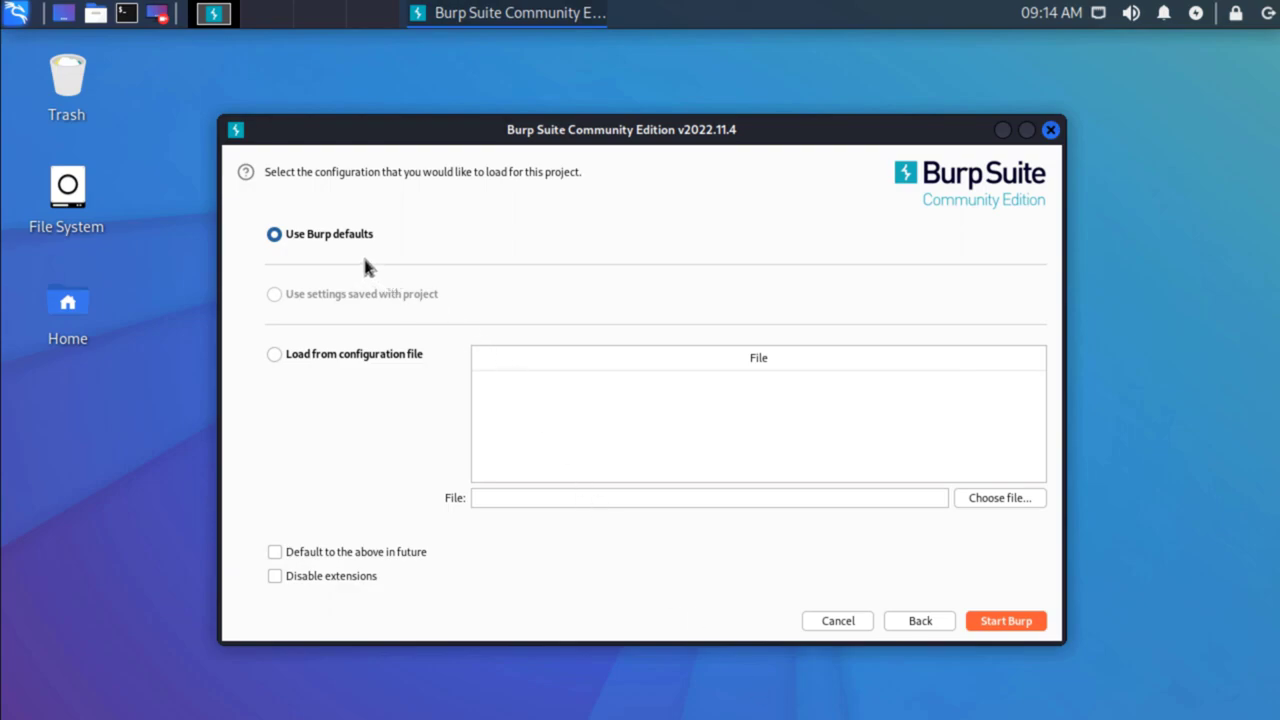
left_click(996, 628)
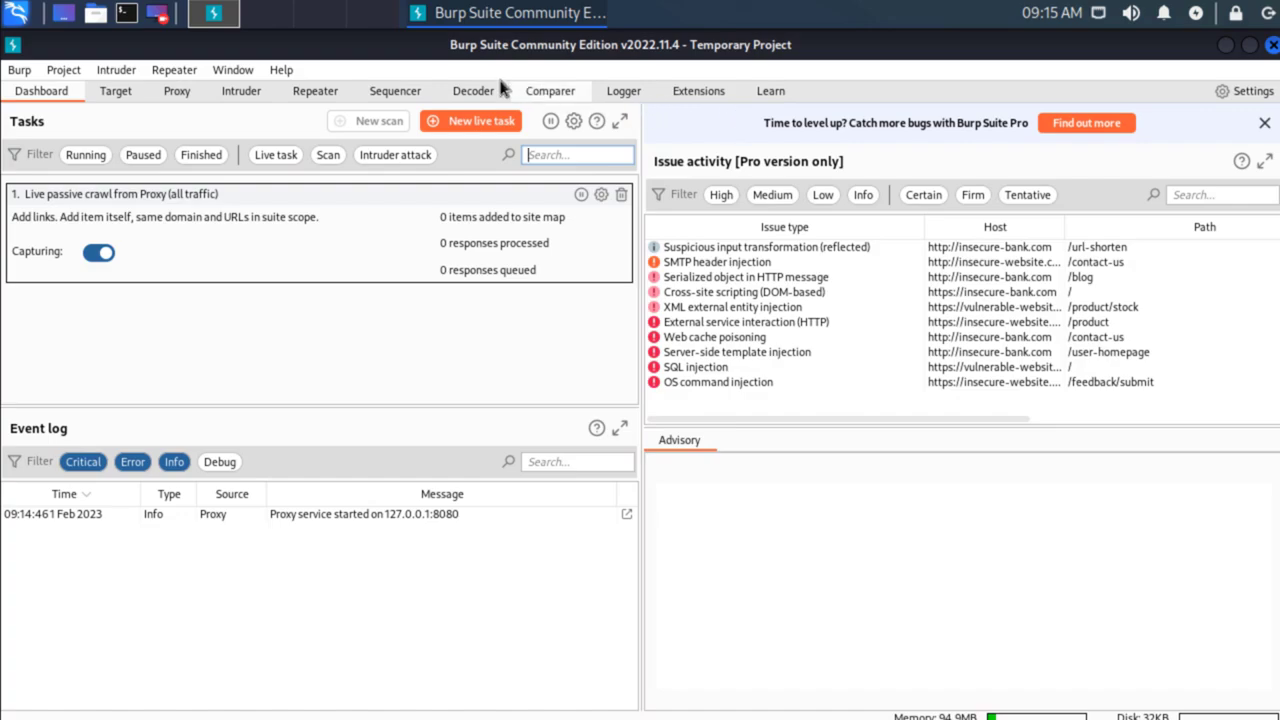
left_click(121, 97)
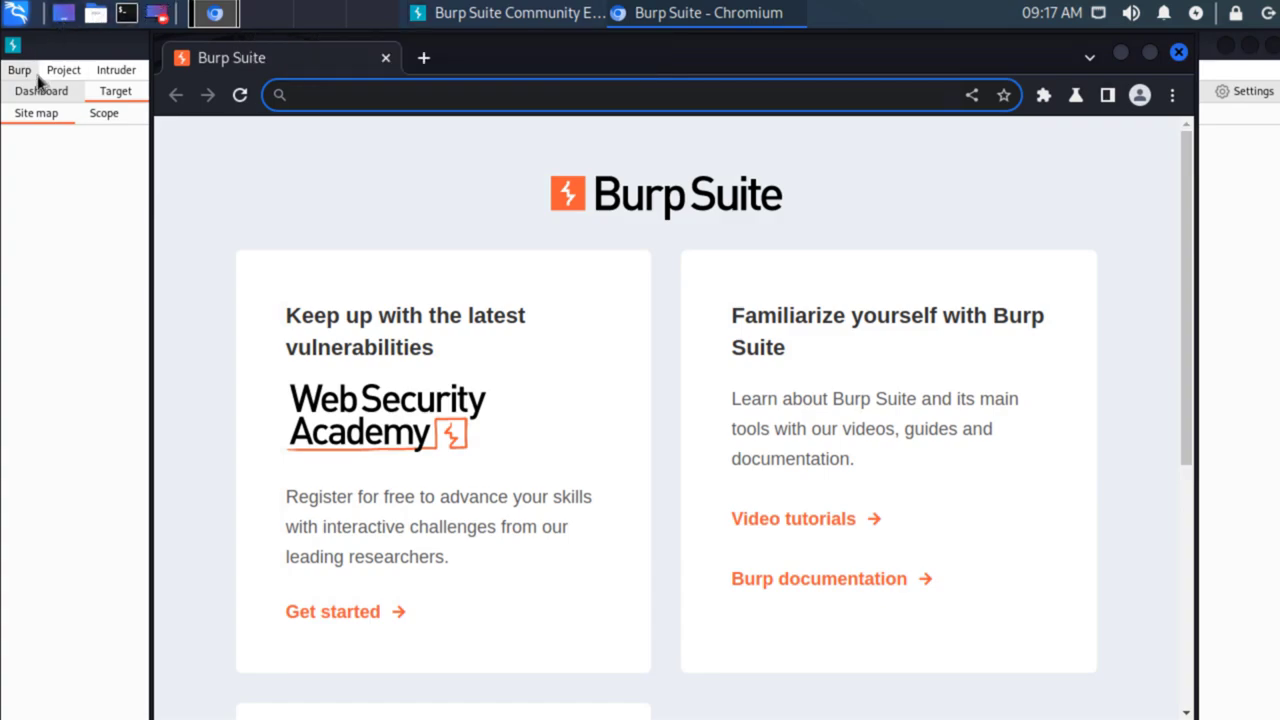
Examine the settings of Burp's browser, including its sandbox and GPU options, and close the settings.
left_click(80, 185)
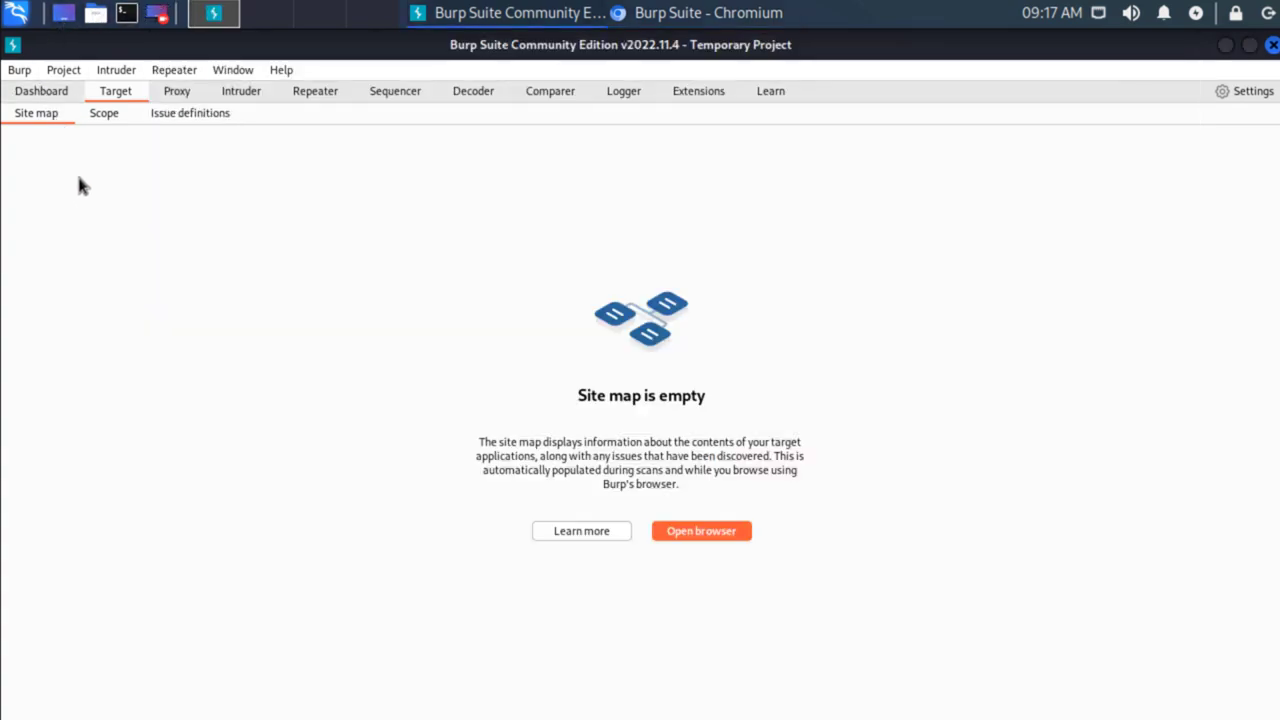
left_click(29, 74)
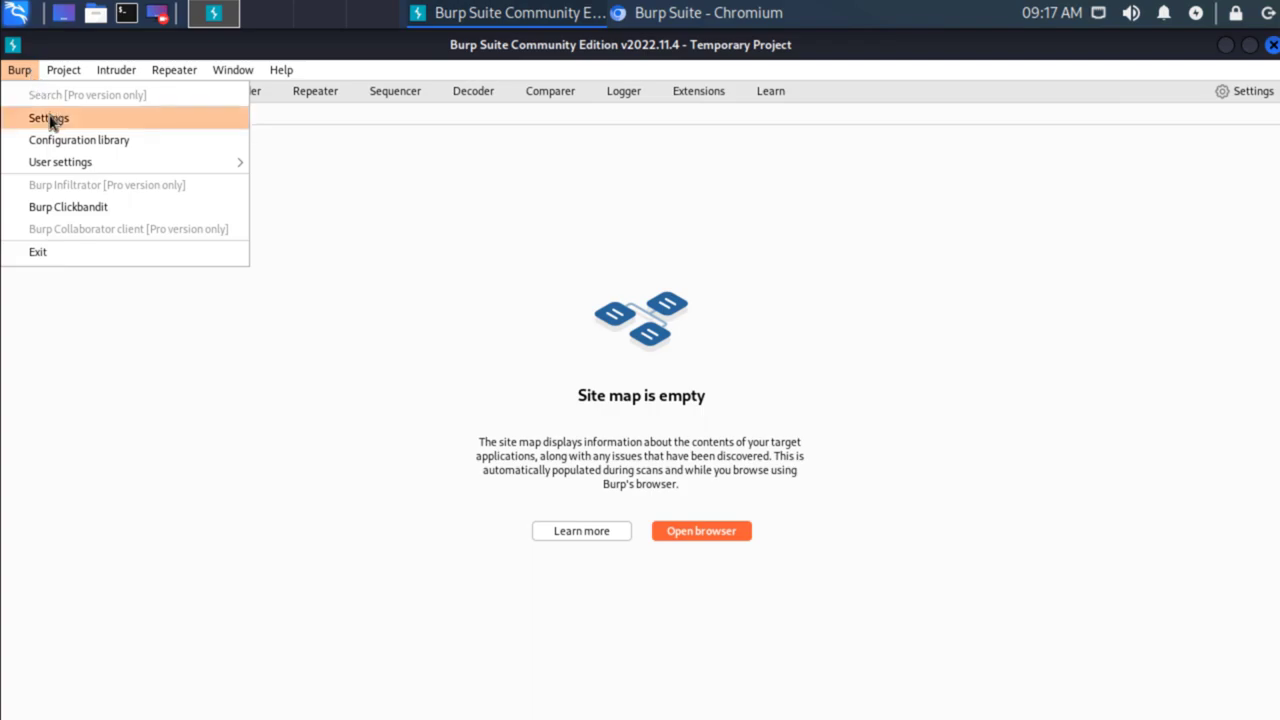
left_click(50, 120)
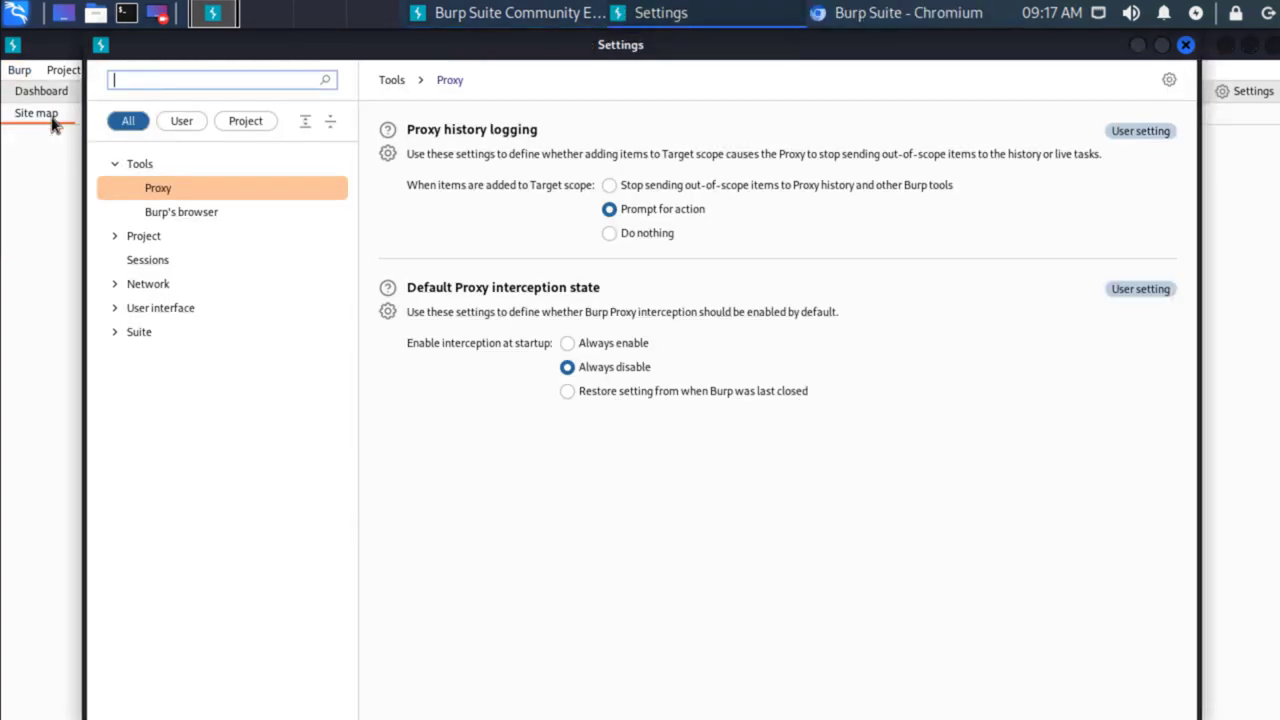
left_click(192, 217)
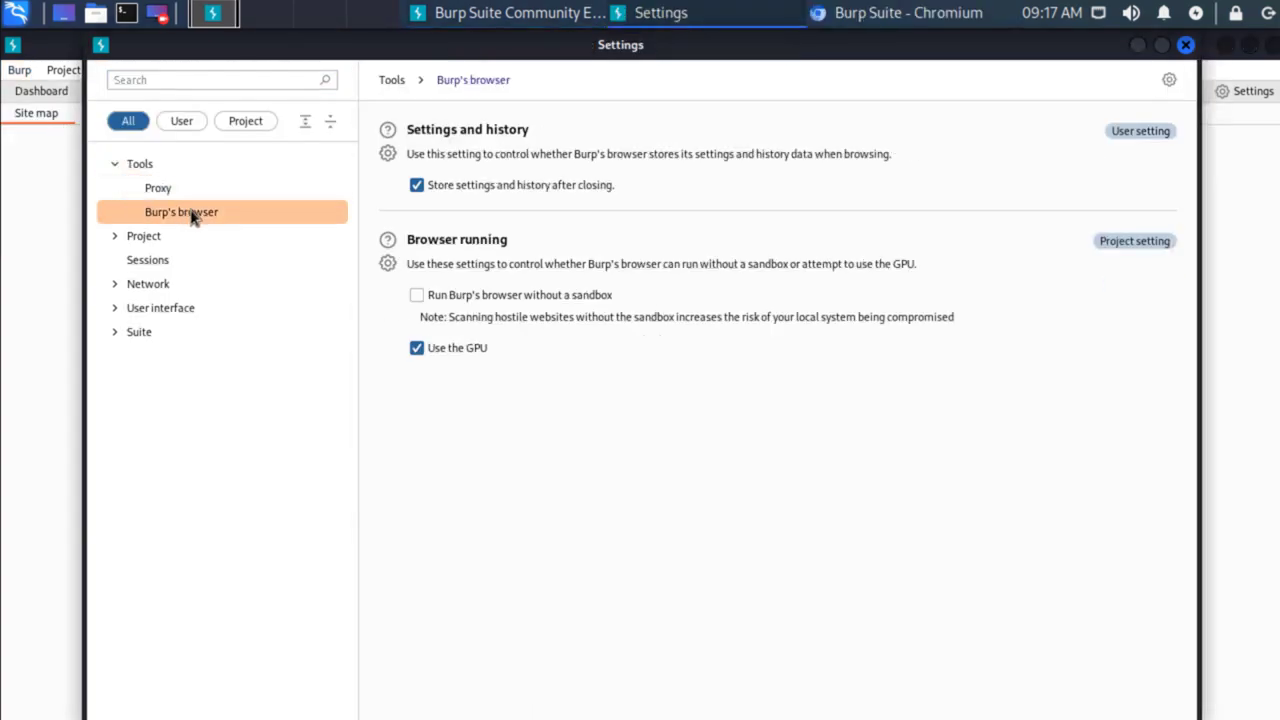
left_click(456, 356)
left_click(461, 354)
left_click(472, 358)
left_click(479, 355)
left_click(1185, 45)
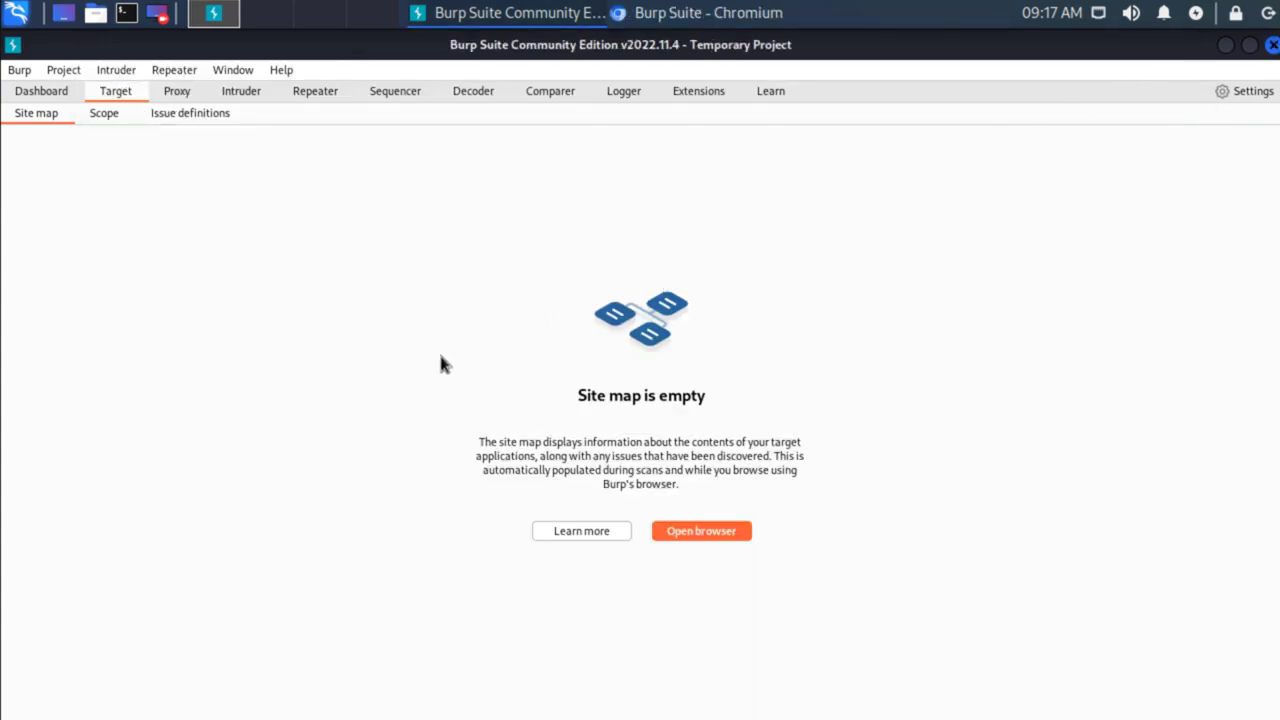
left_click(692, 530)
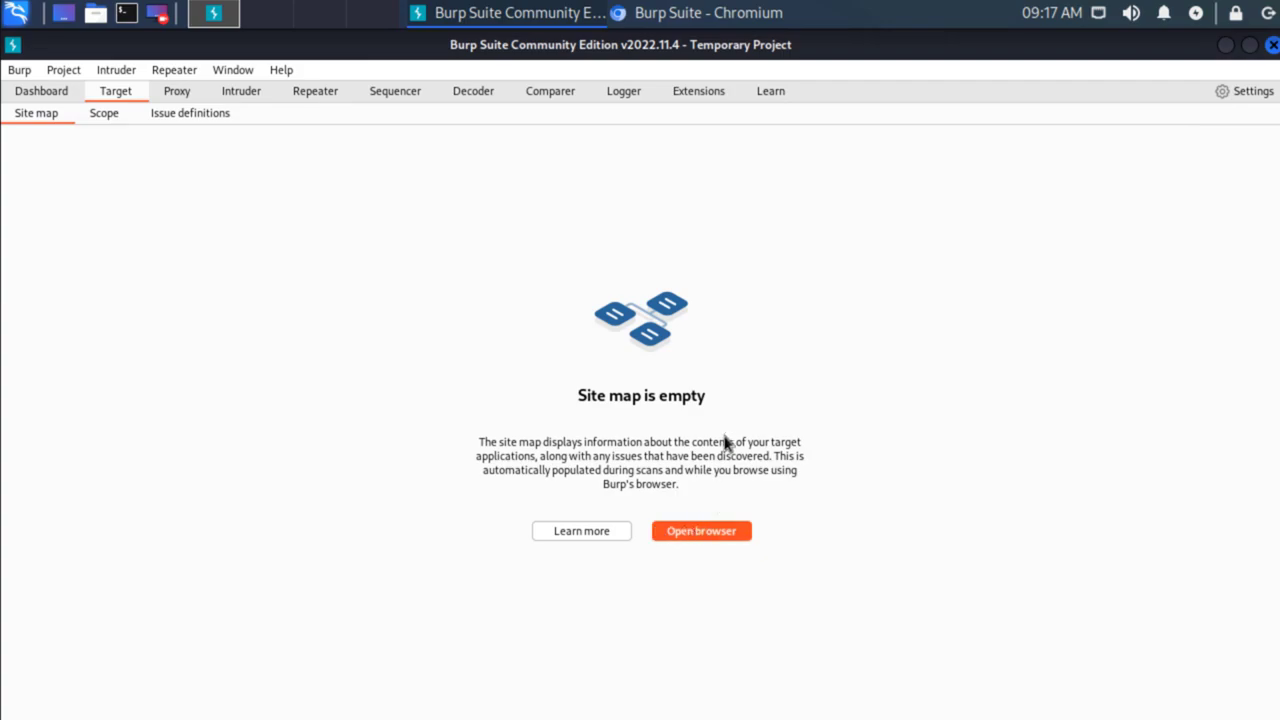
left_click(722, 20)
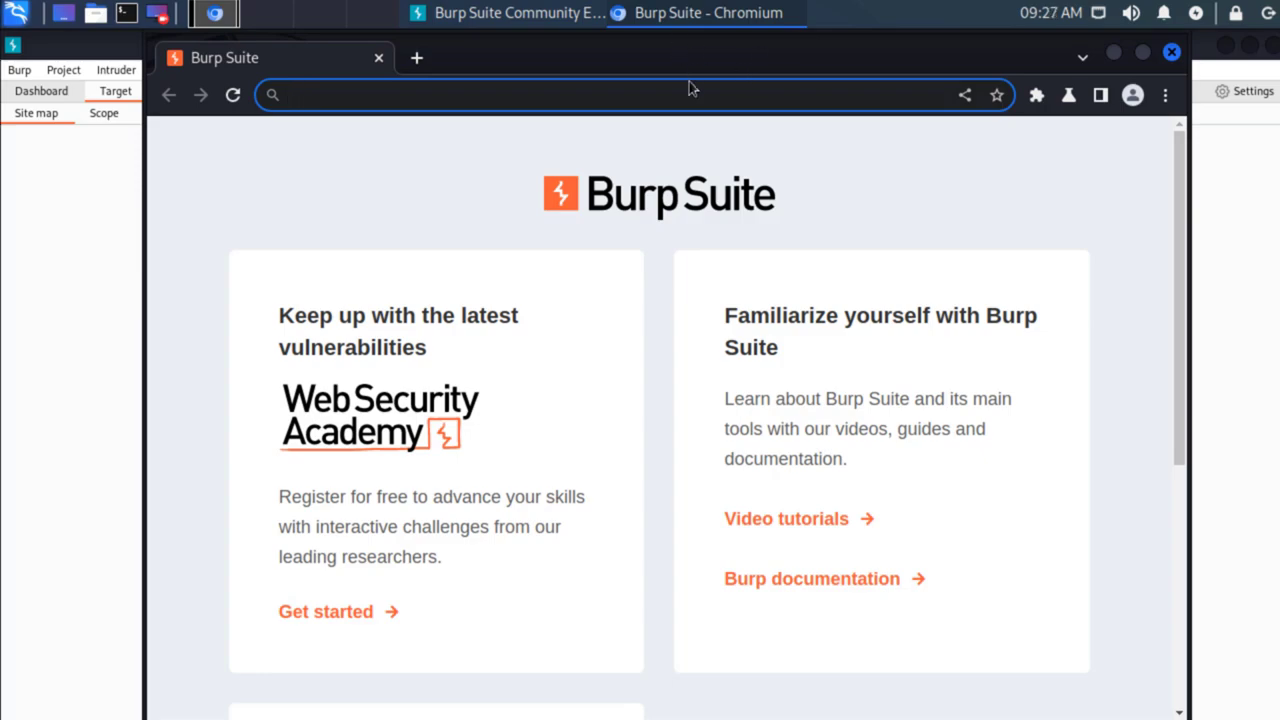
type("http:")
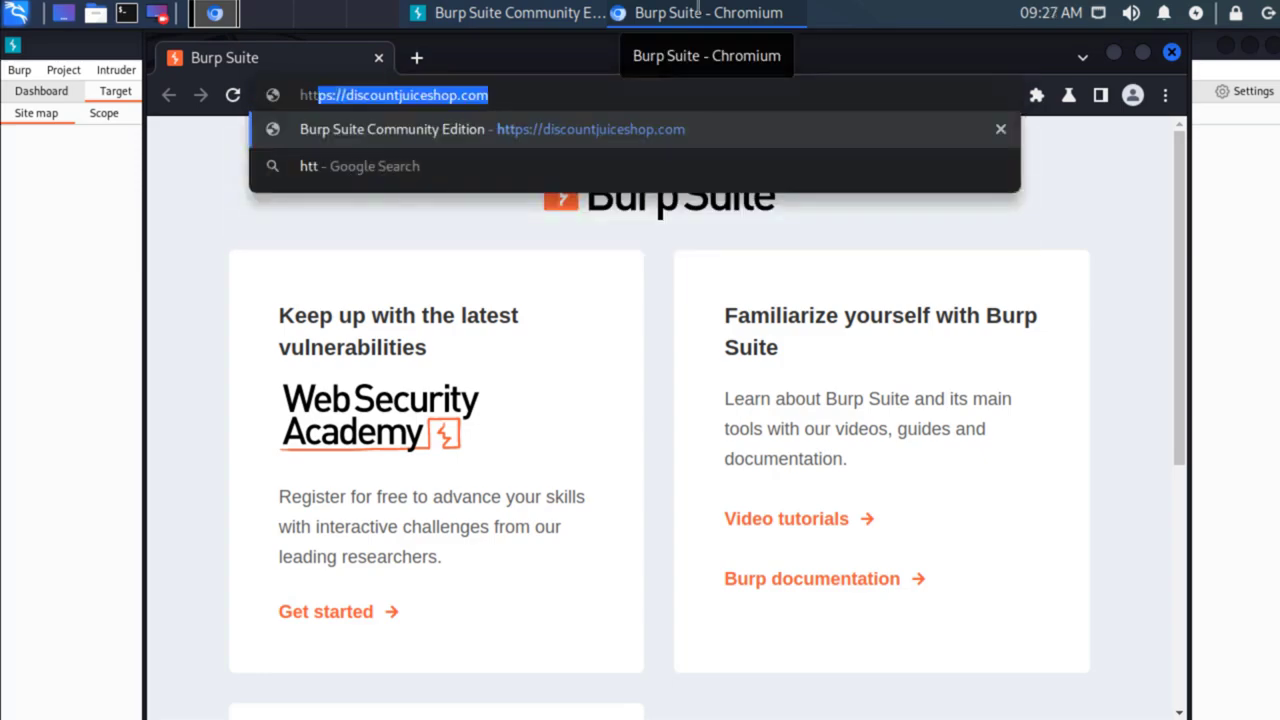
type("//www")
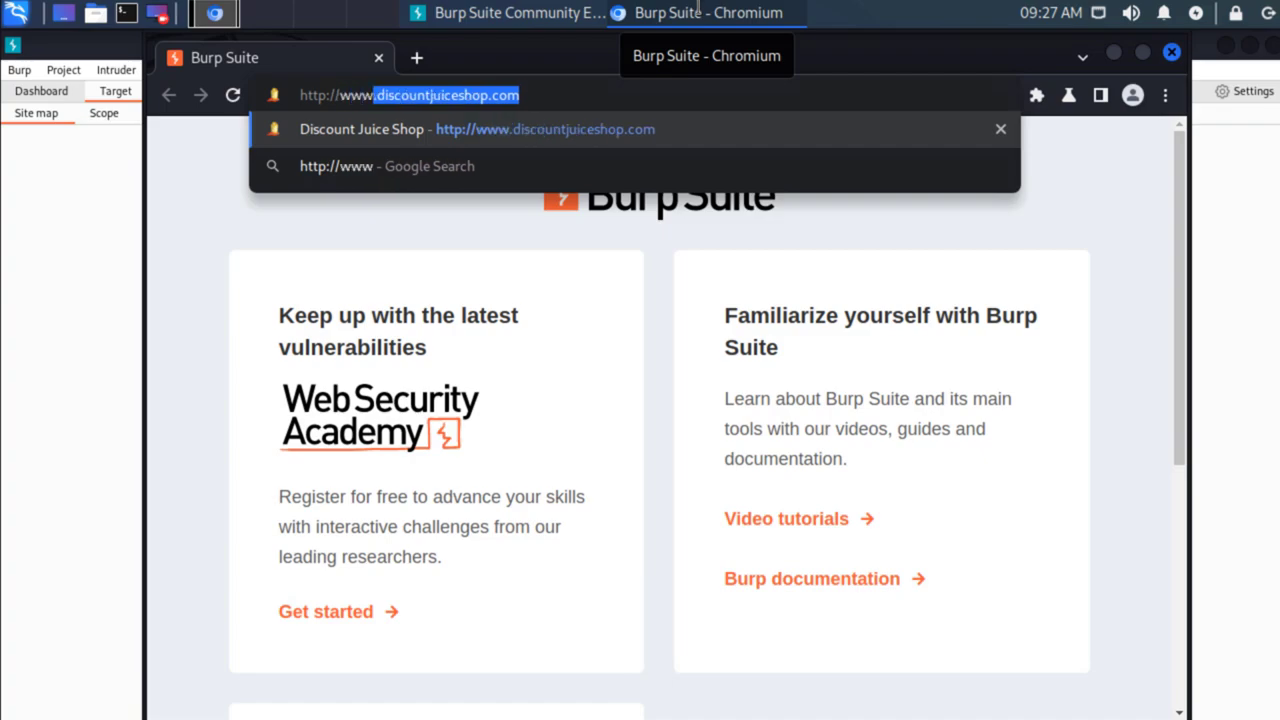
type(".")
key("Right")
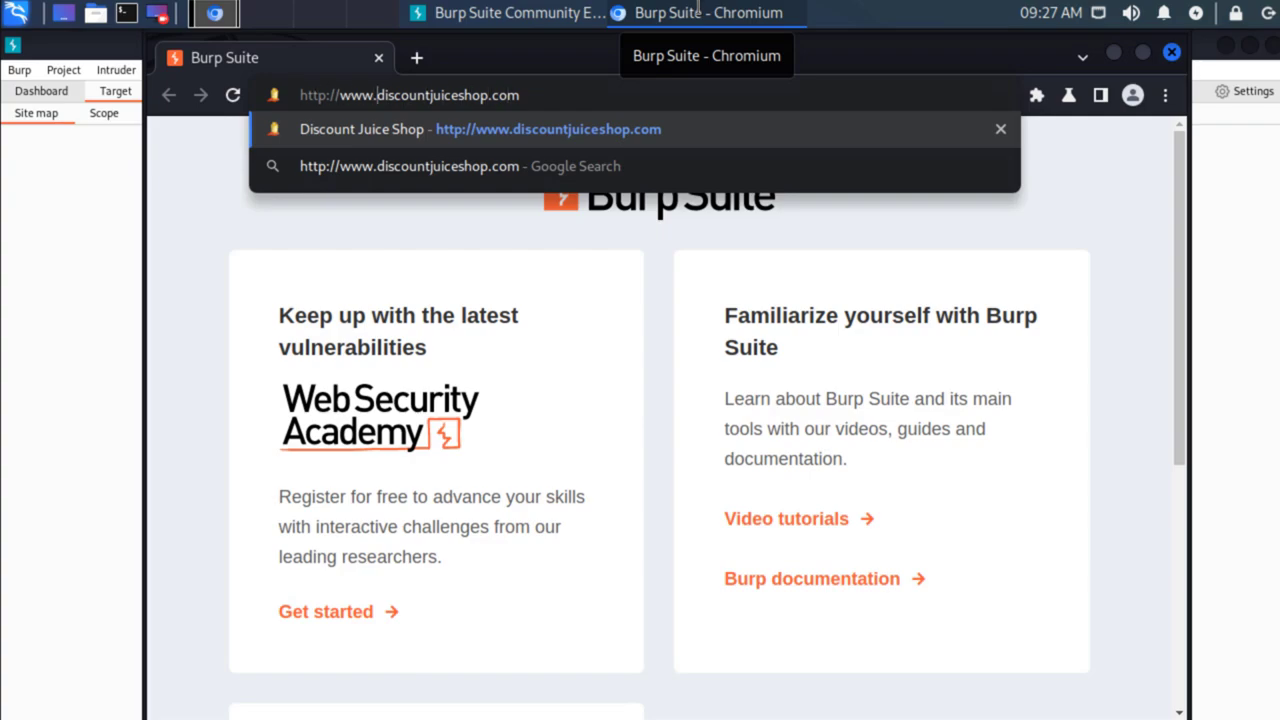
key("Left")
key("Return")
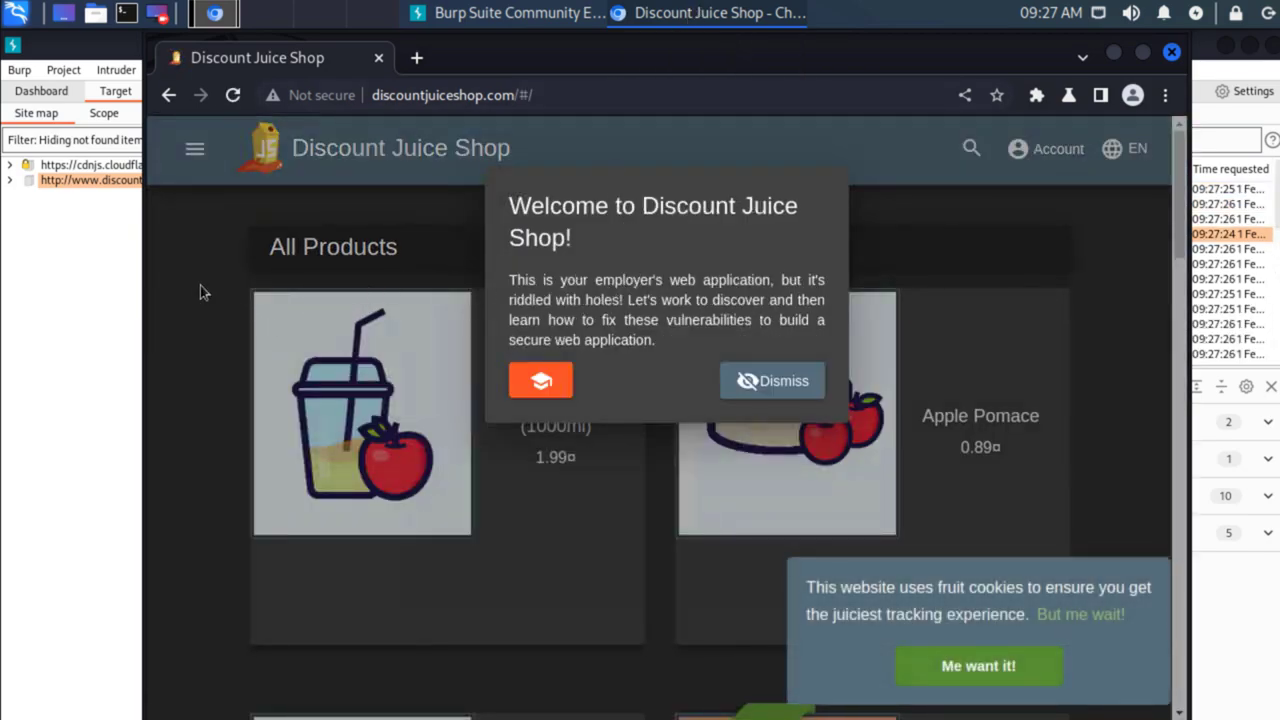
Return to Burp Suite and enable proxy interception.
left_click(93, 243)
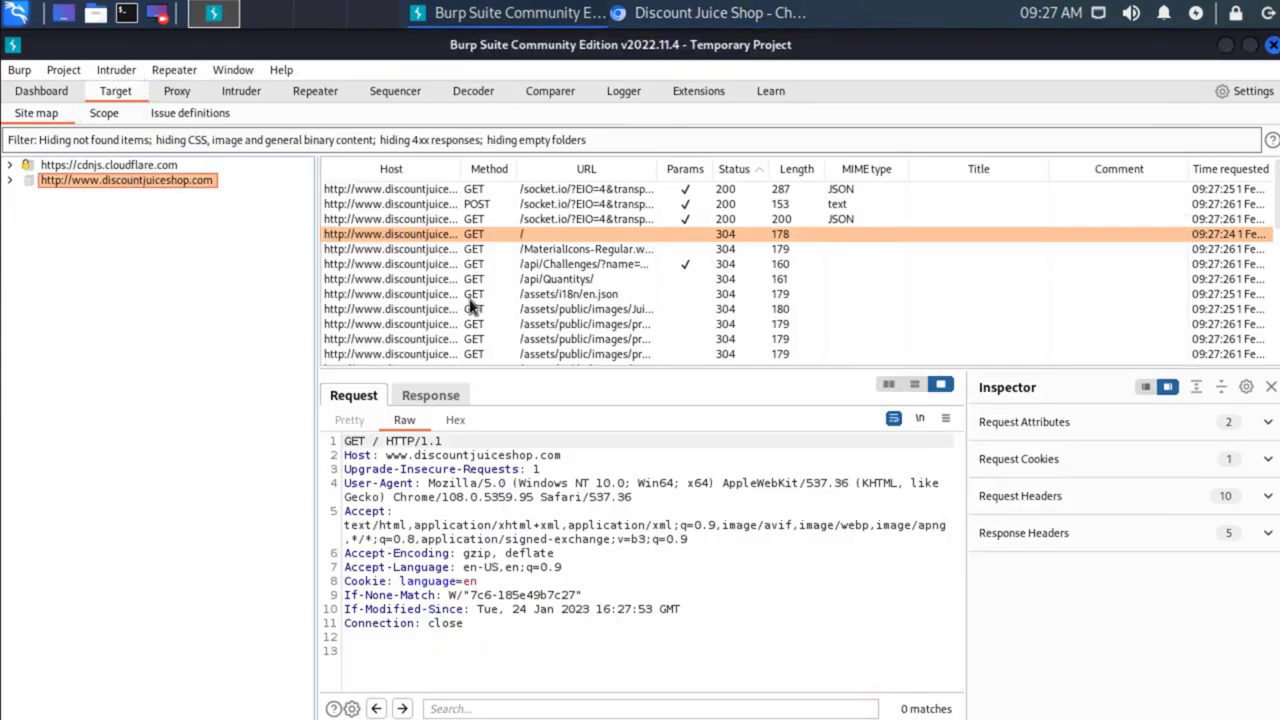
left_click(180, 93)
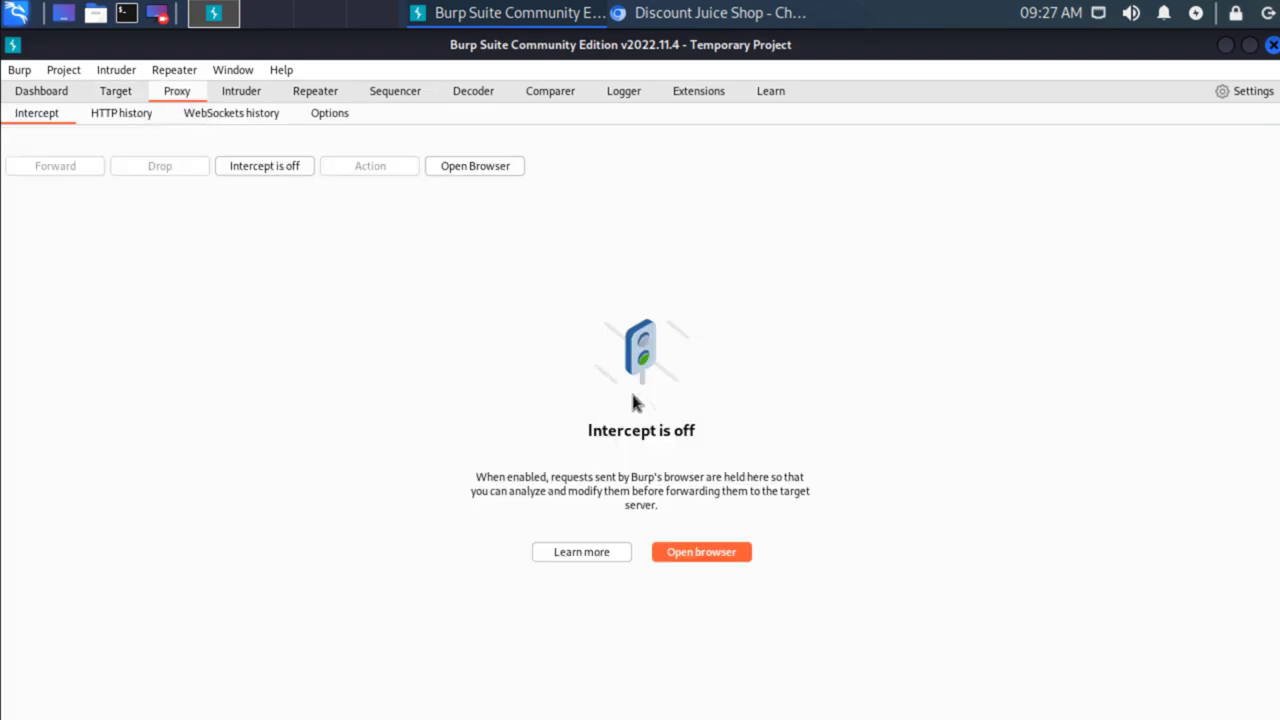
left_click(286, 170)
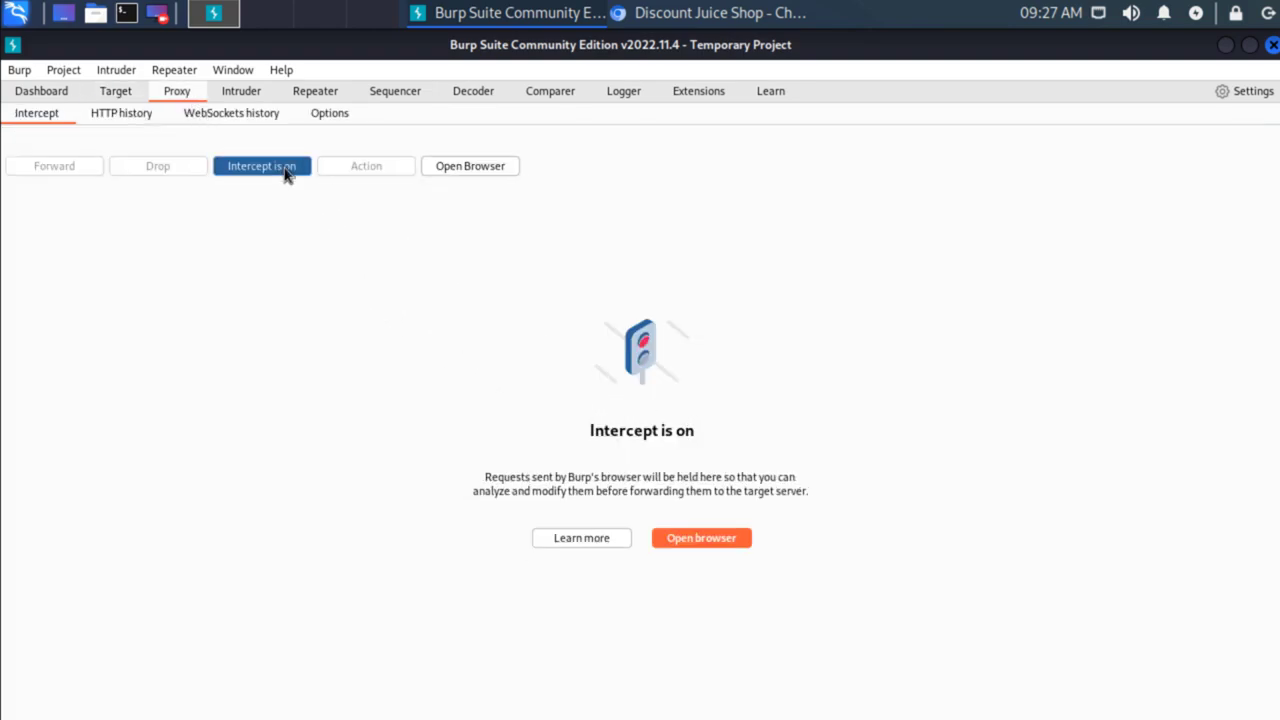
Switch to the browser, dismiss the Discount Juice Shop welcome message and request the account login page.
left_click(515, 168)
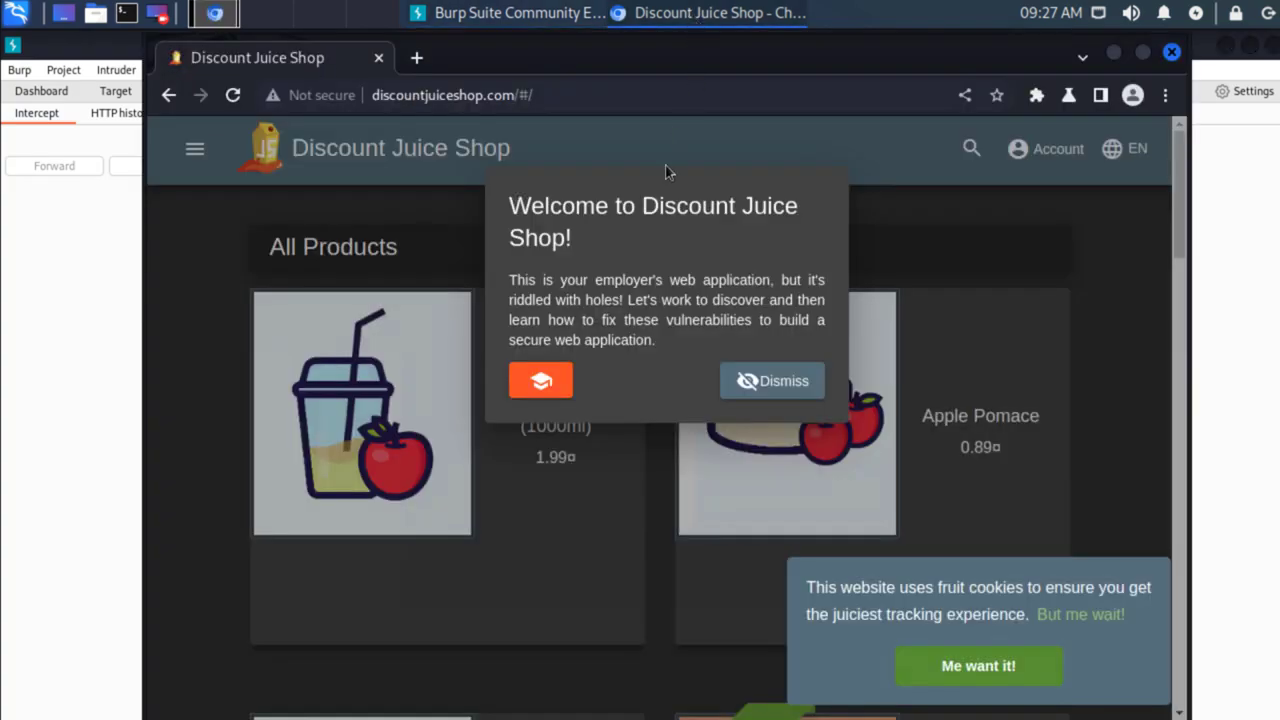
left_click(790, 380)
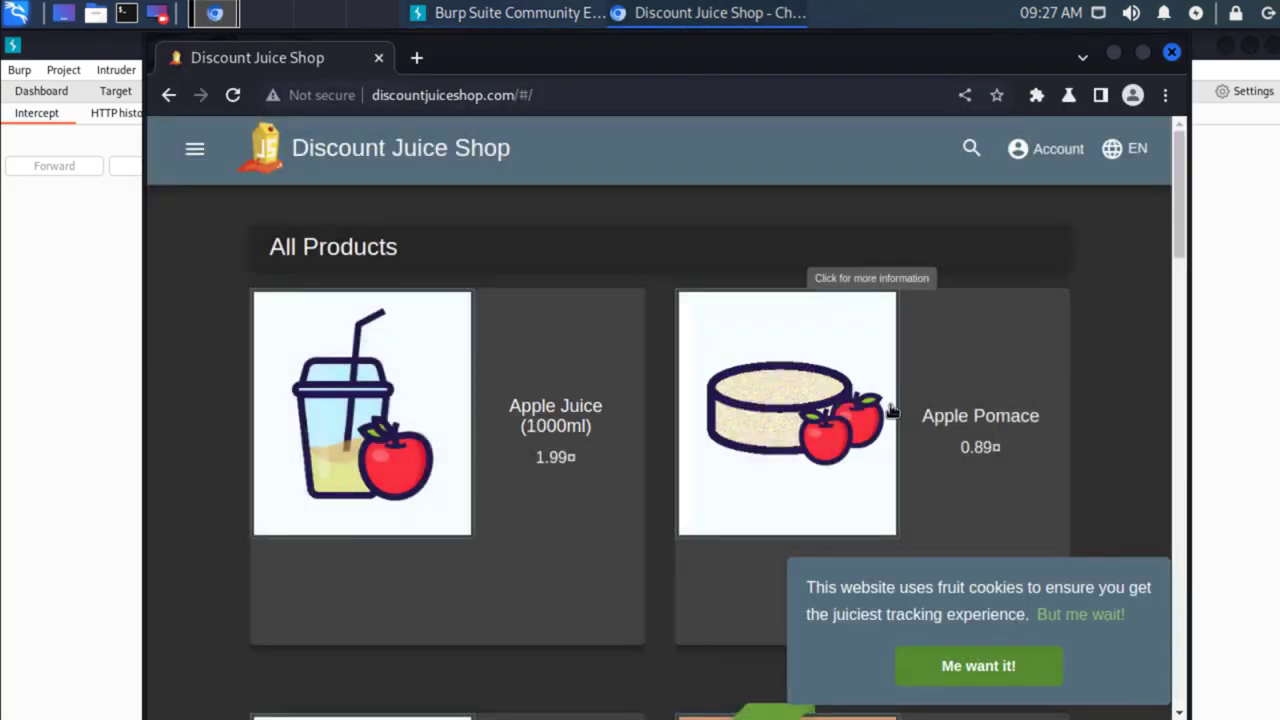
left_click(1078, 158)
left_click(1038, 205)
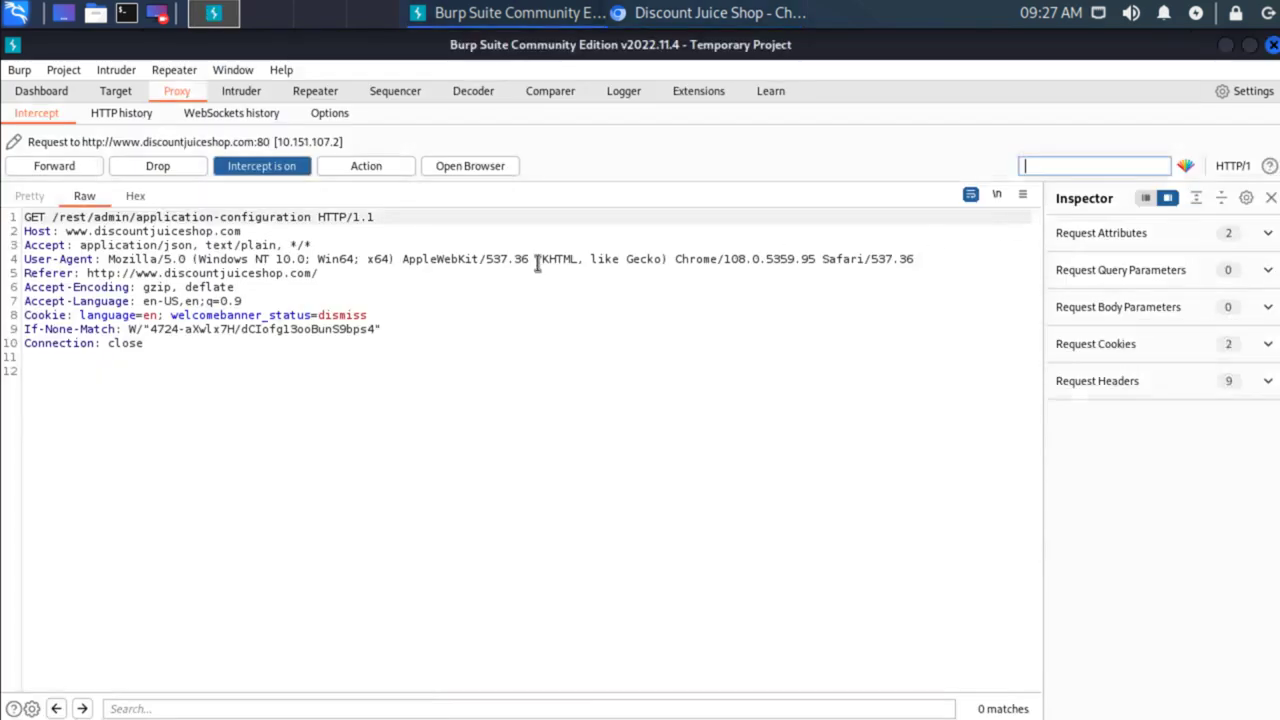
Forward the intercepted application-configuration request and return to the shop's login page in the browser.
left_click(60, 170)
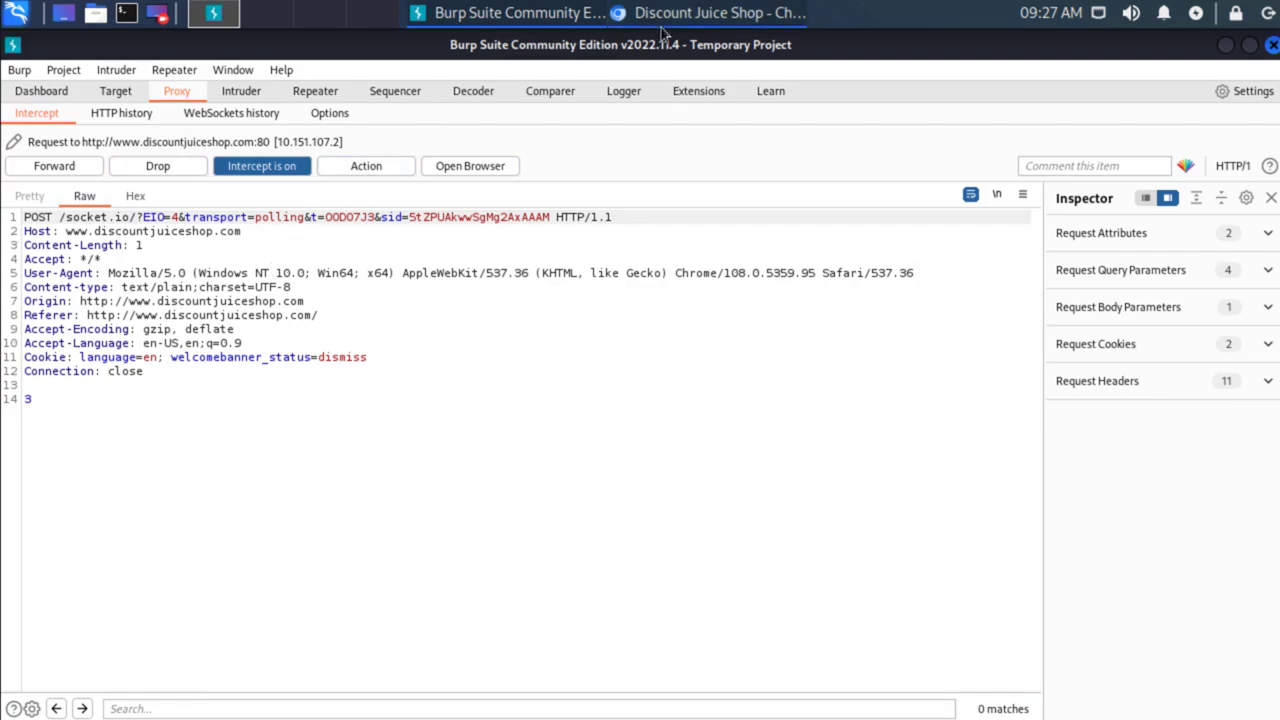
left_click(710, 12)
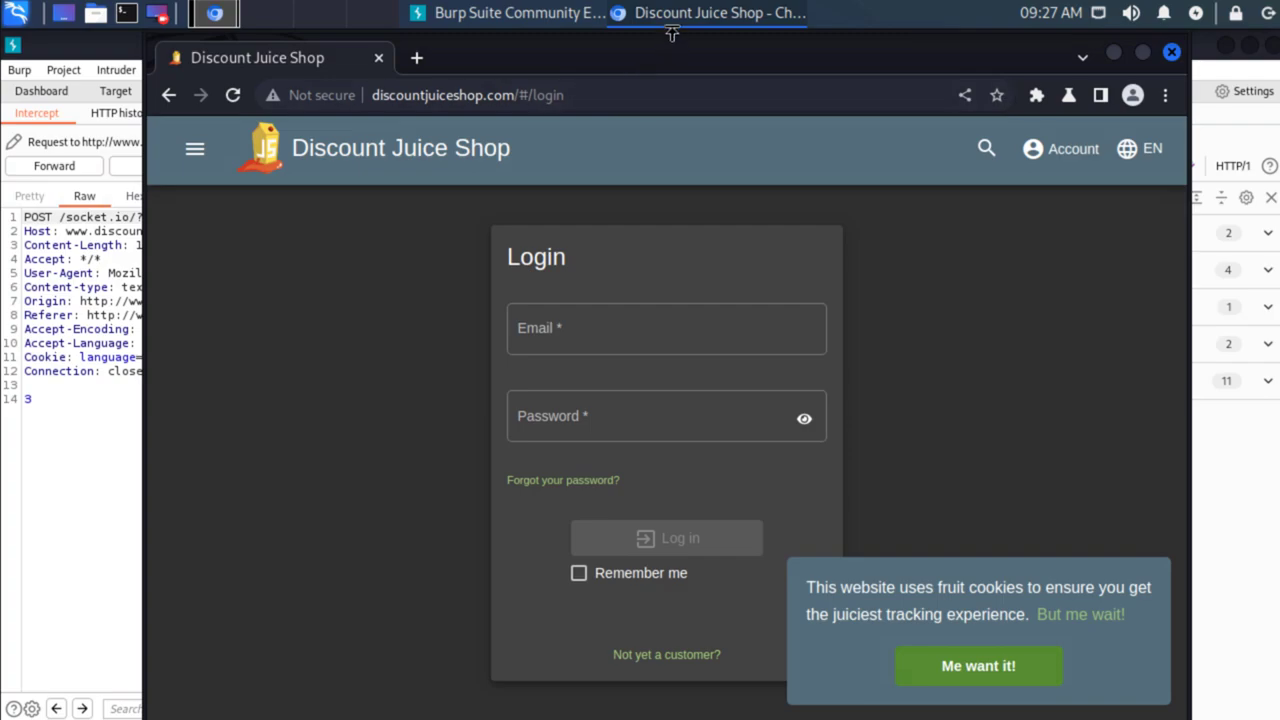
Close Burp's browser and disable proxy interception in Burp Suite.
left_click(815, 352)
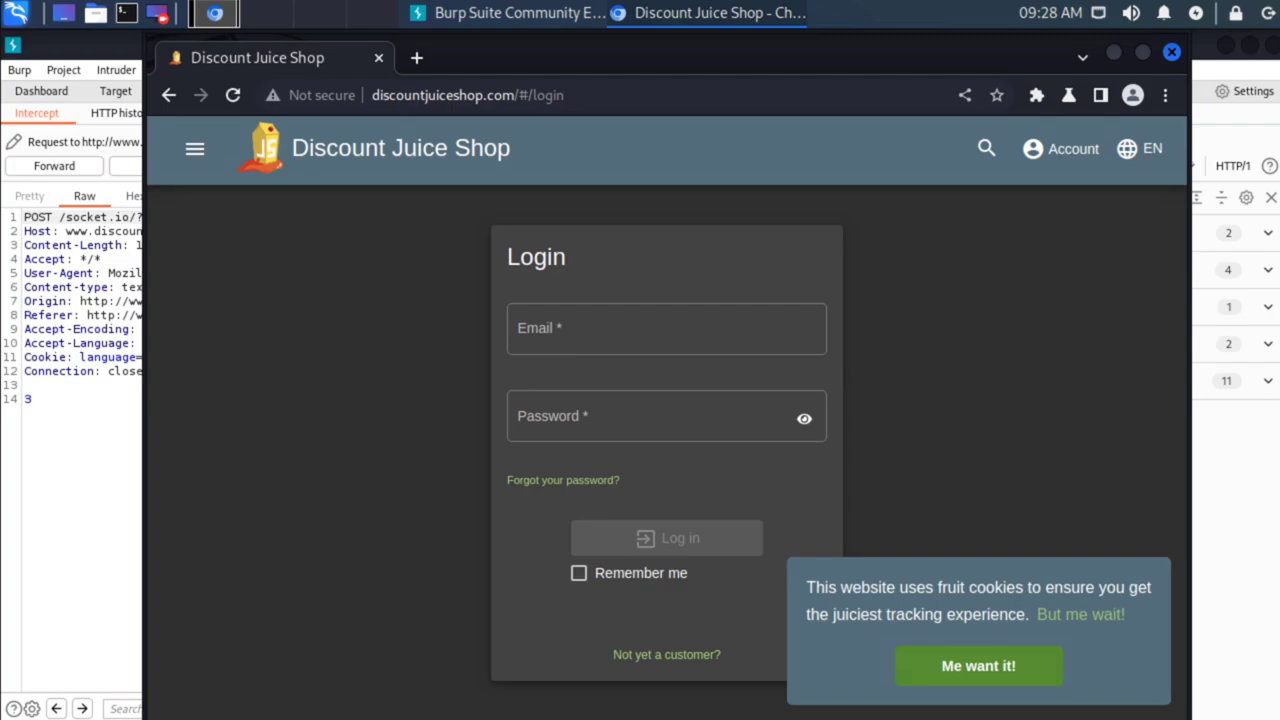
left_click(1172, 53)
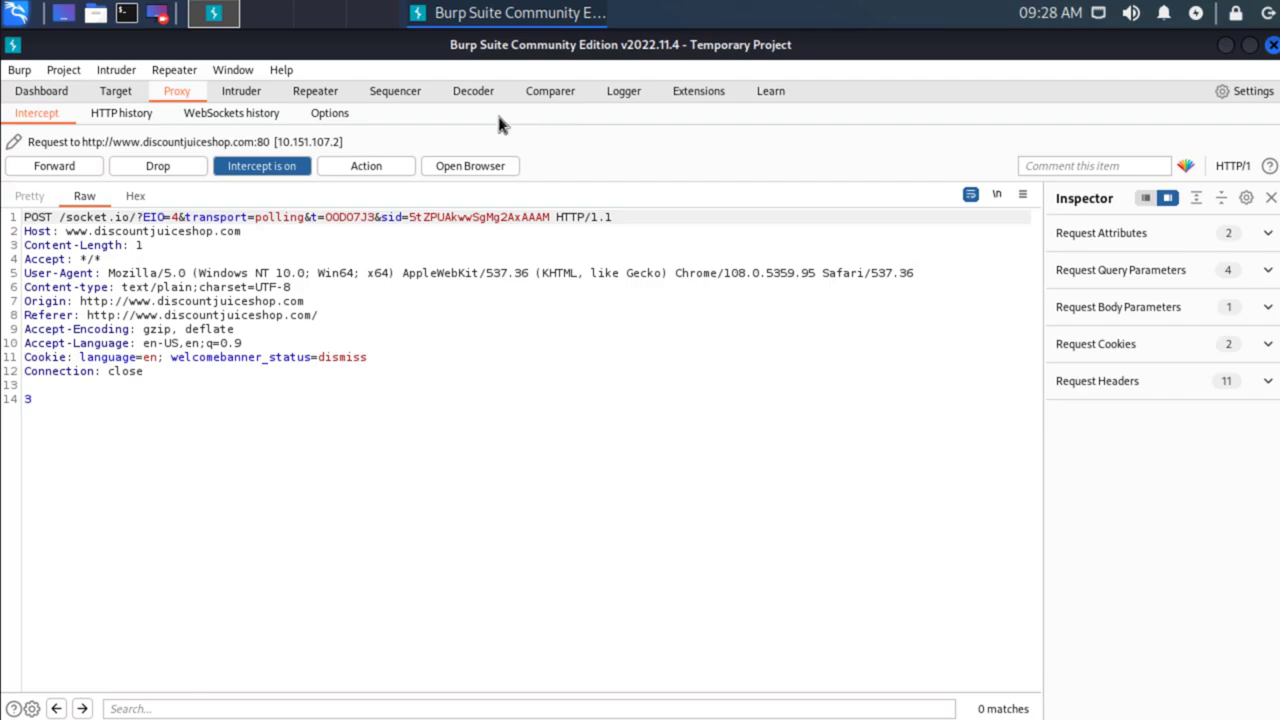
left_click(267, 172)
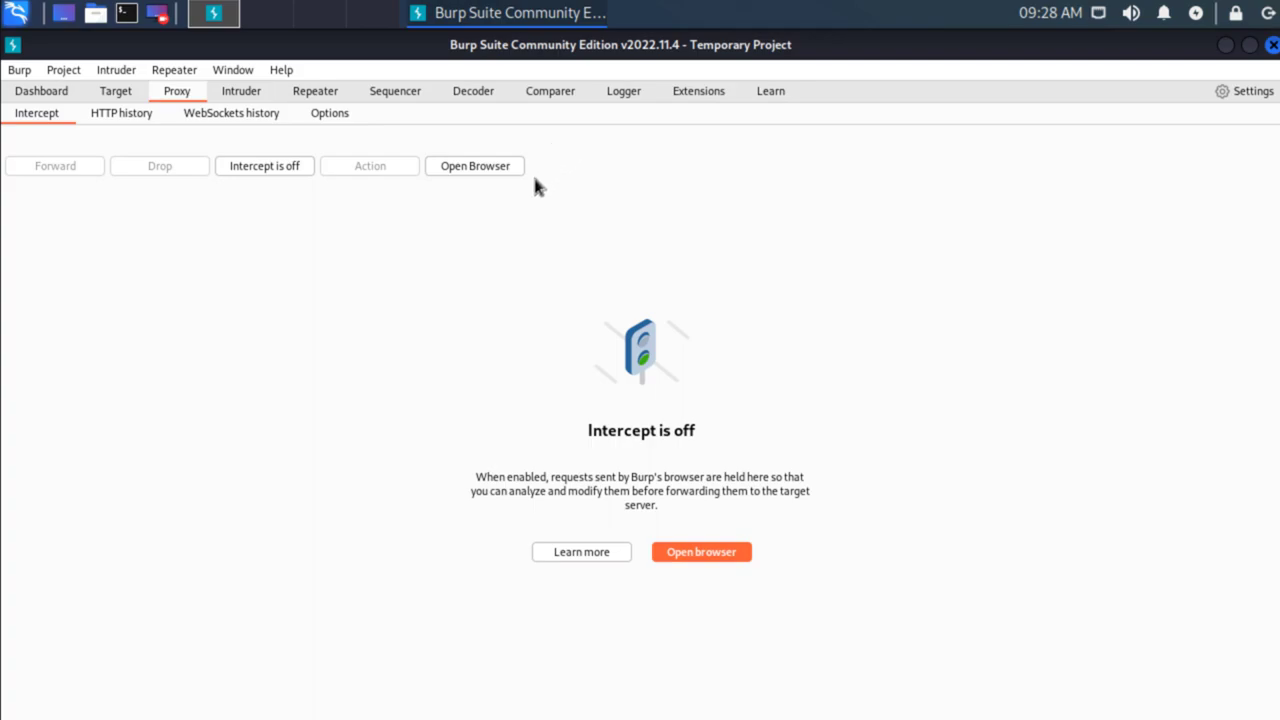
Find Firefox among the installed applications and launch it.
left_click(20, 13)
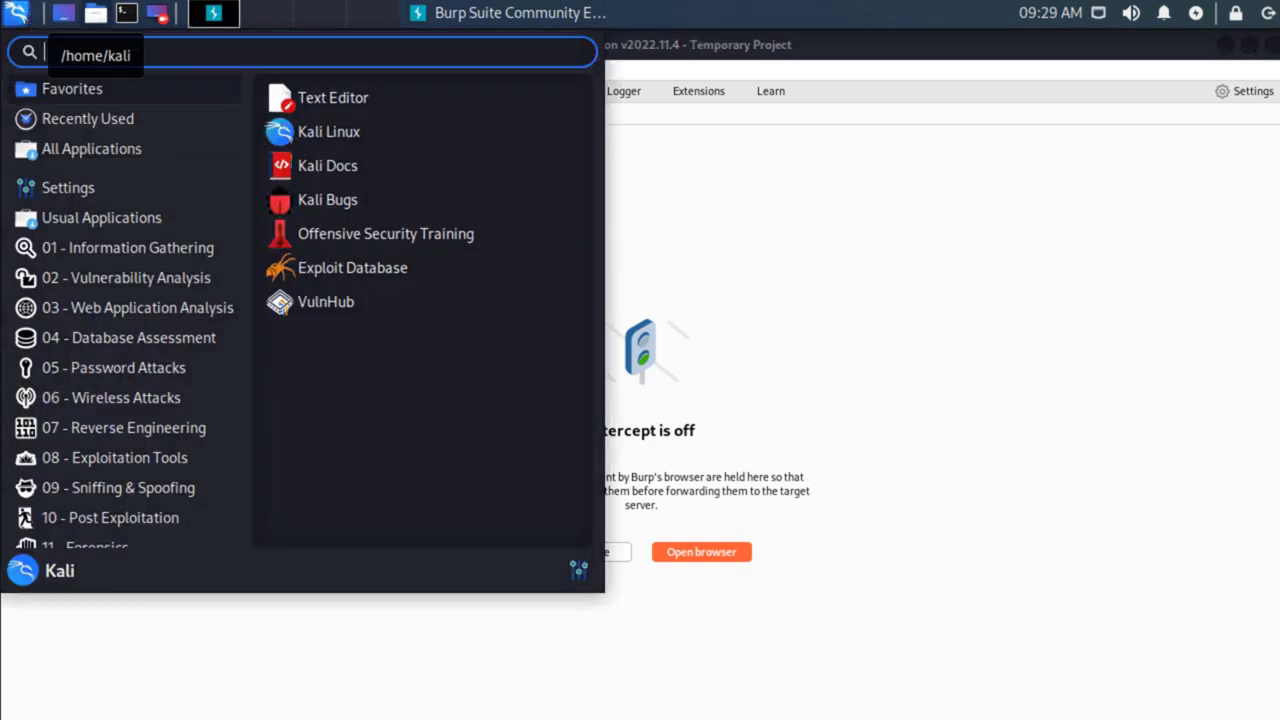
type("fire")
key("Return")
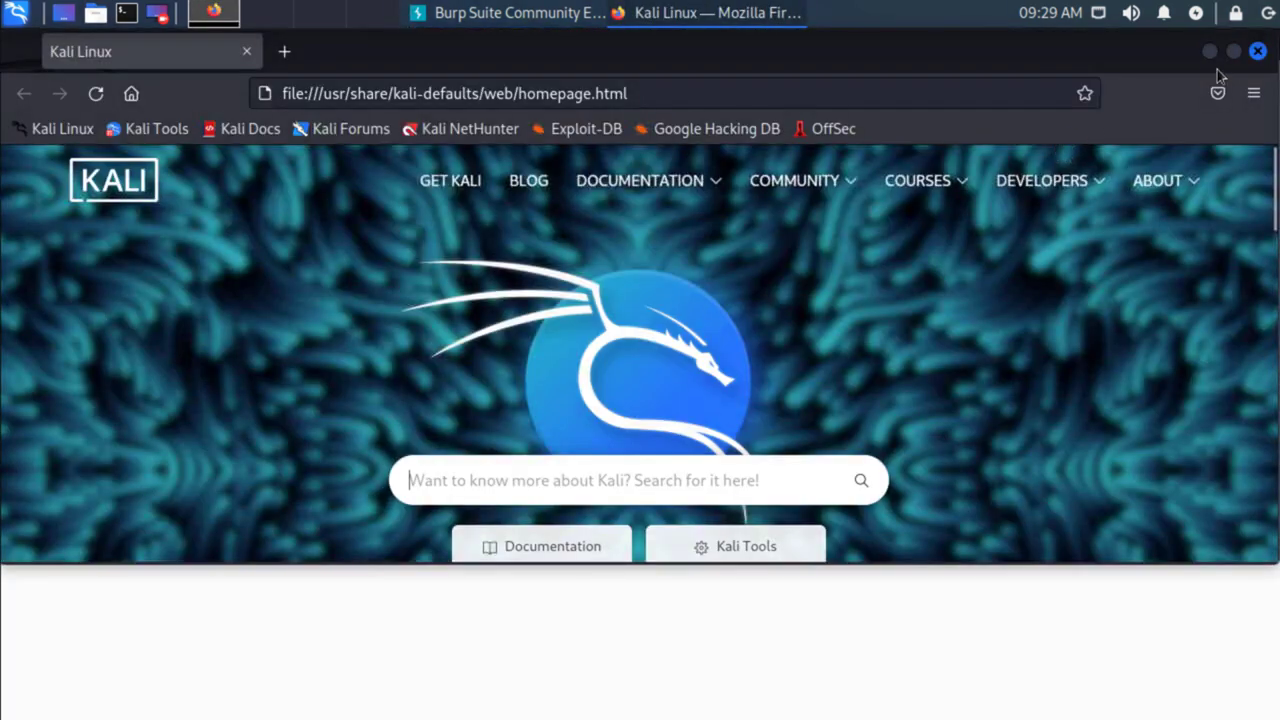
Open the Firefox settings and search them for "proxy".
left_click(1253, 93)
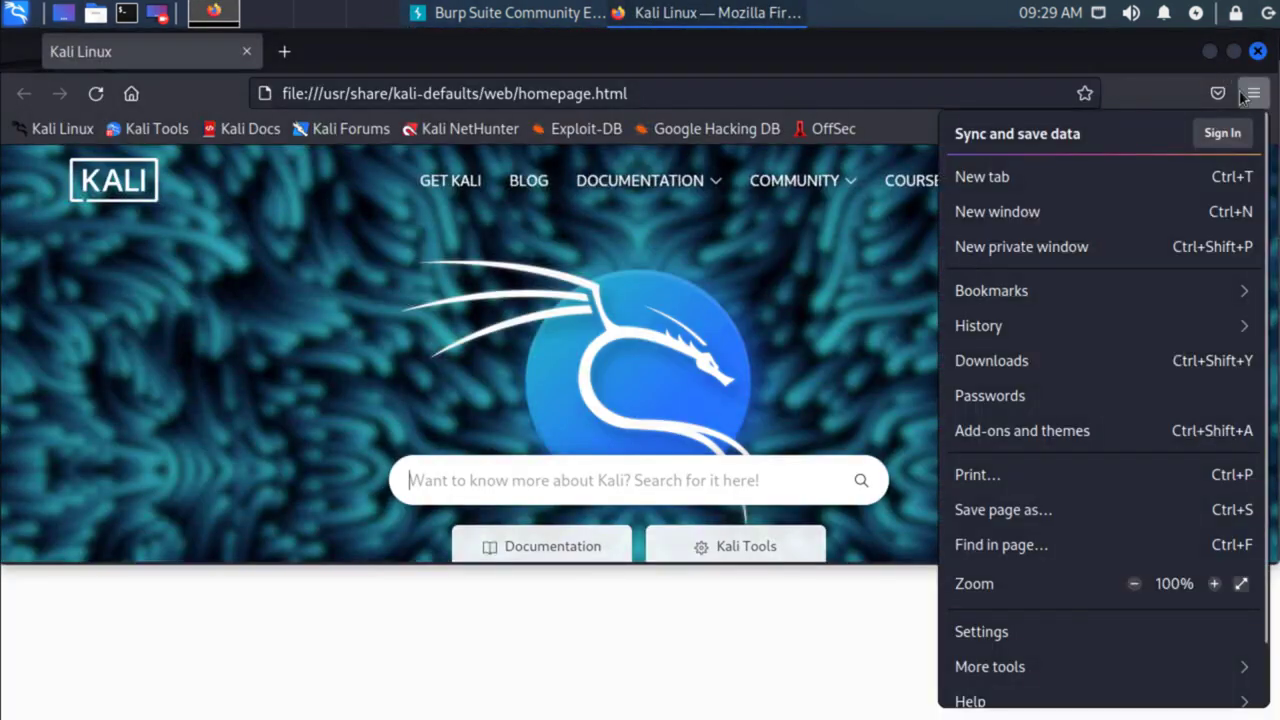
left_click(981, 632)
scroll(138, 292, "down", 1)
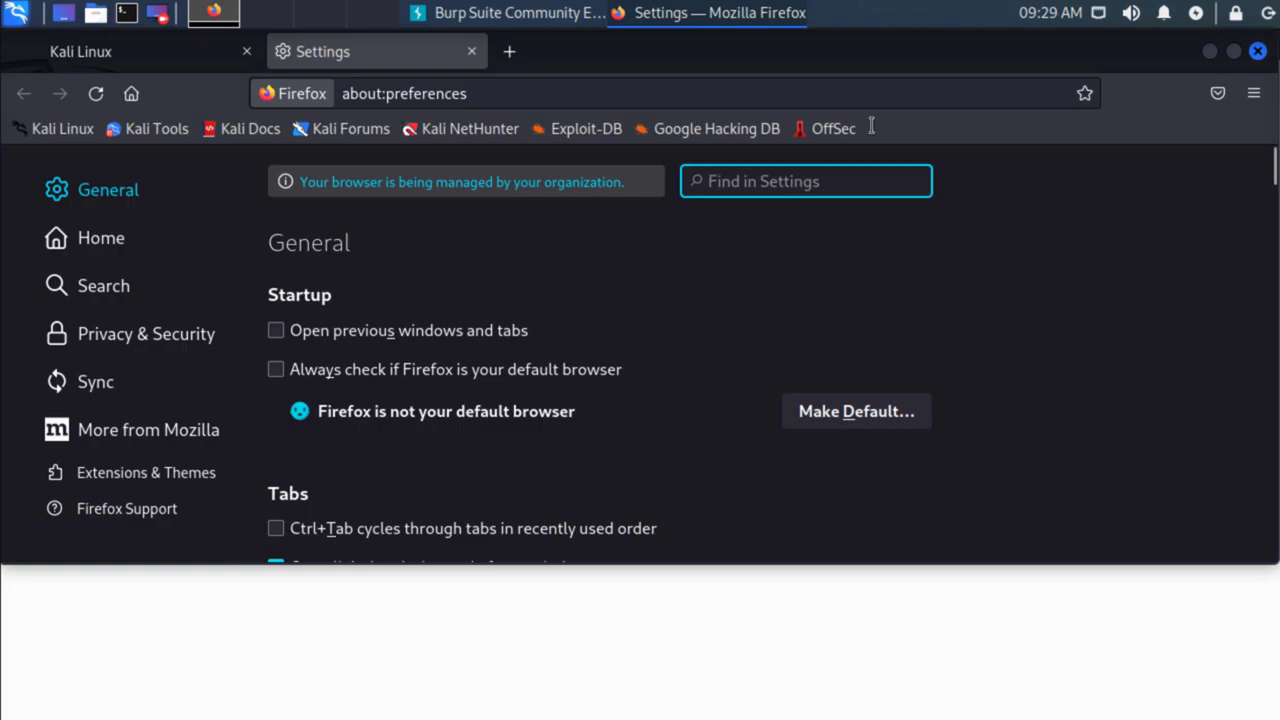
type("proxy")
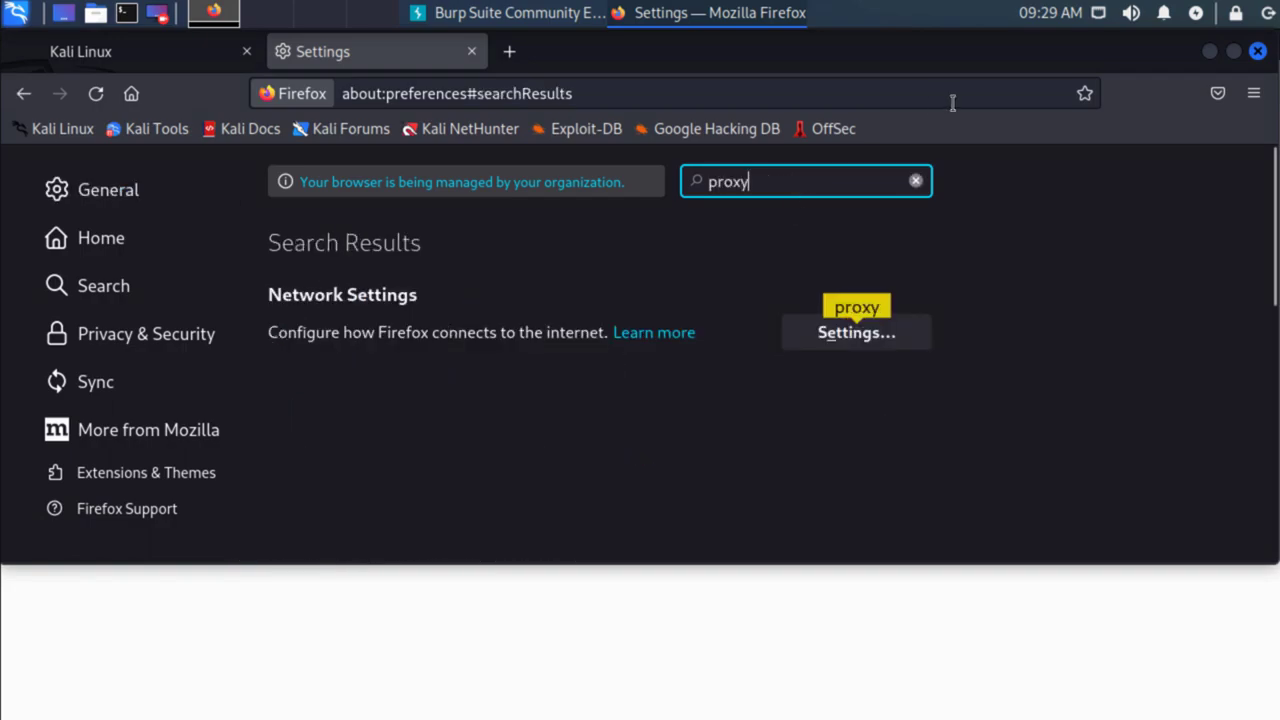
Review the proxy options in Firefox's connection settings and close them without making changes.
left_click(868, 330)
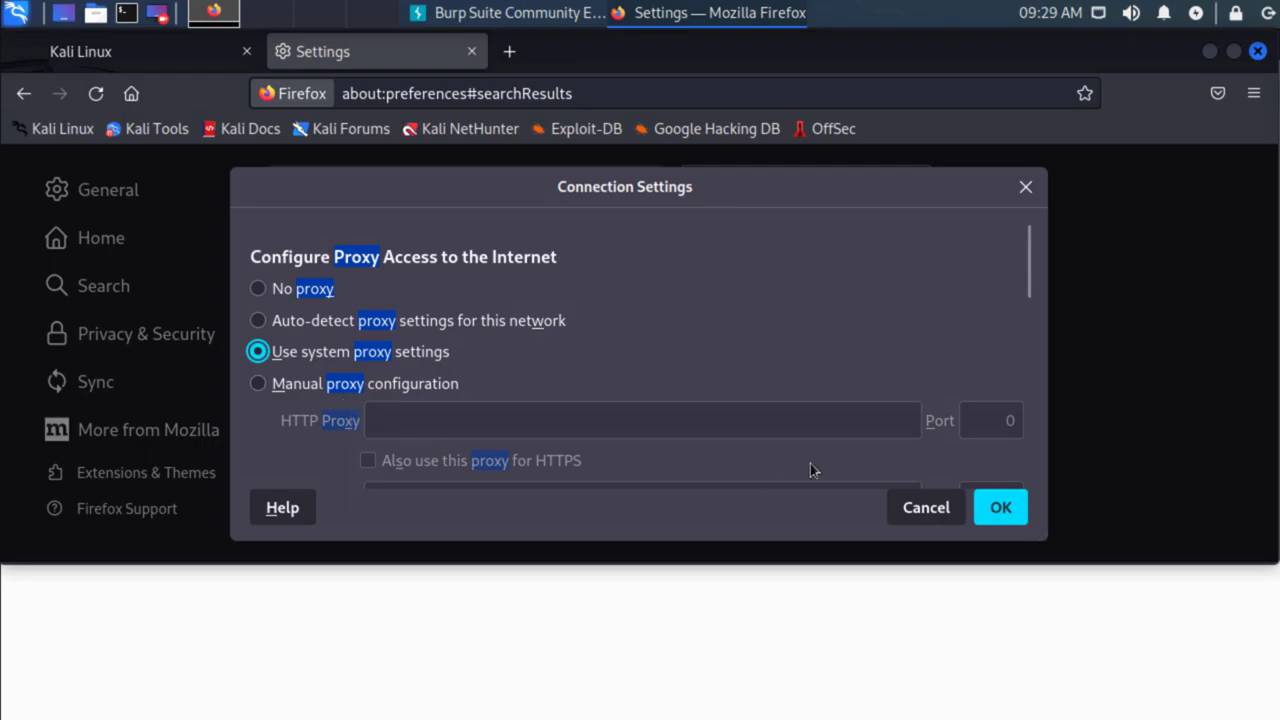
scroll(818, 450, "down", 5)
scroll(751, 482, "up", 5)
left_click(926, 508)
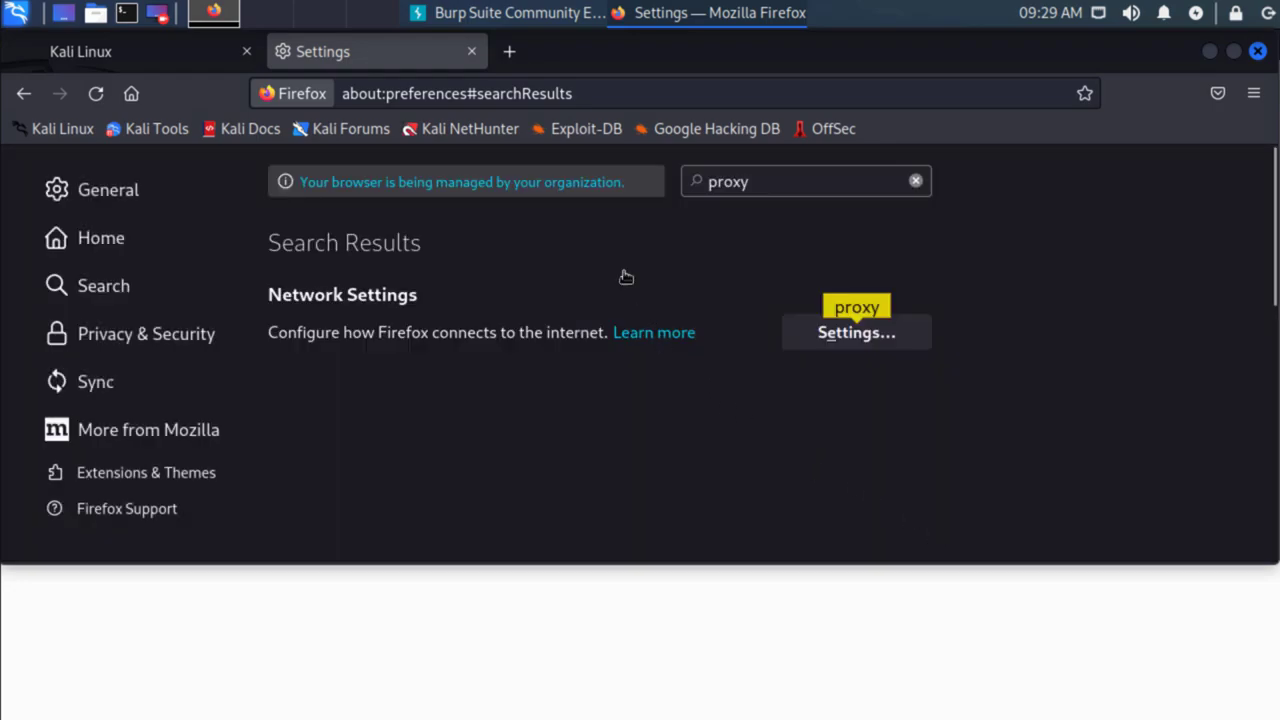
Search the web for "foxy proxy download" and open the FoxyProxy Standard add-on page on addons.mozilla.org.
left_click(517, 93)
key("ctrl+a")
type("f")
key("BackSpace")
key("BackSpace")
type("foxy pr")
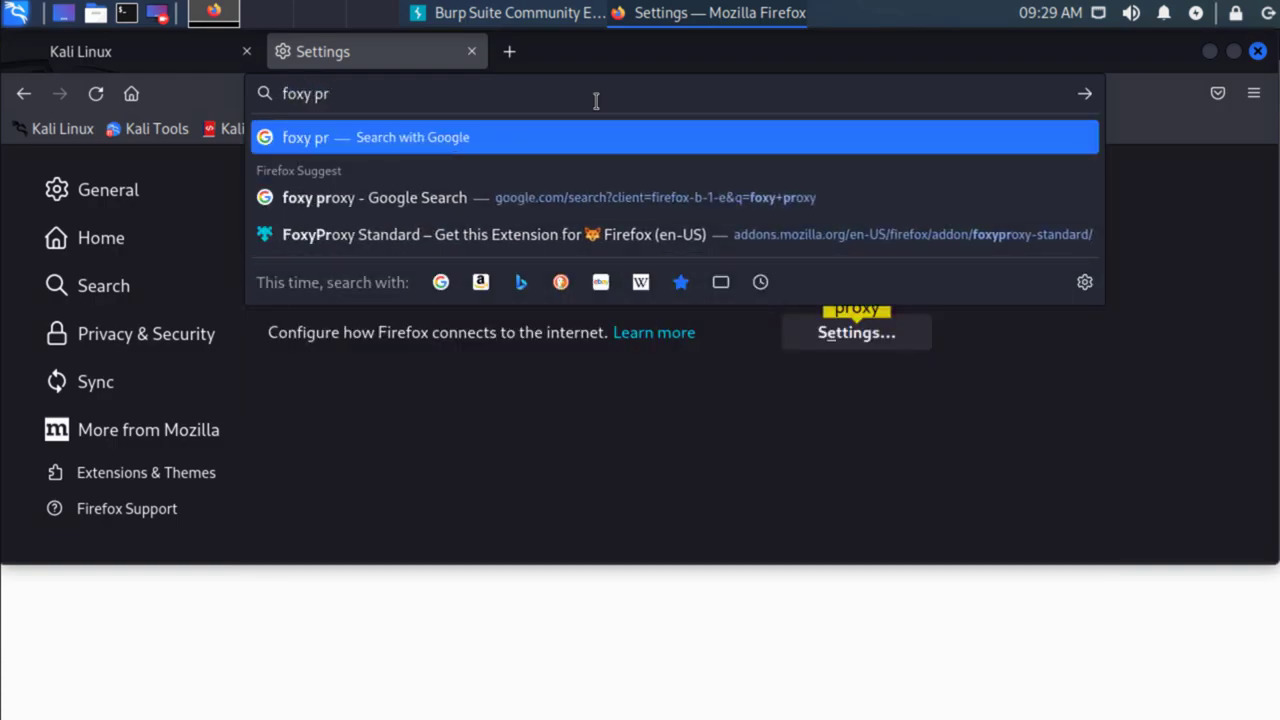
type("oxy download")
key("Return")
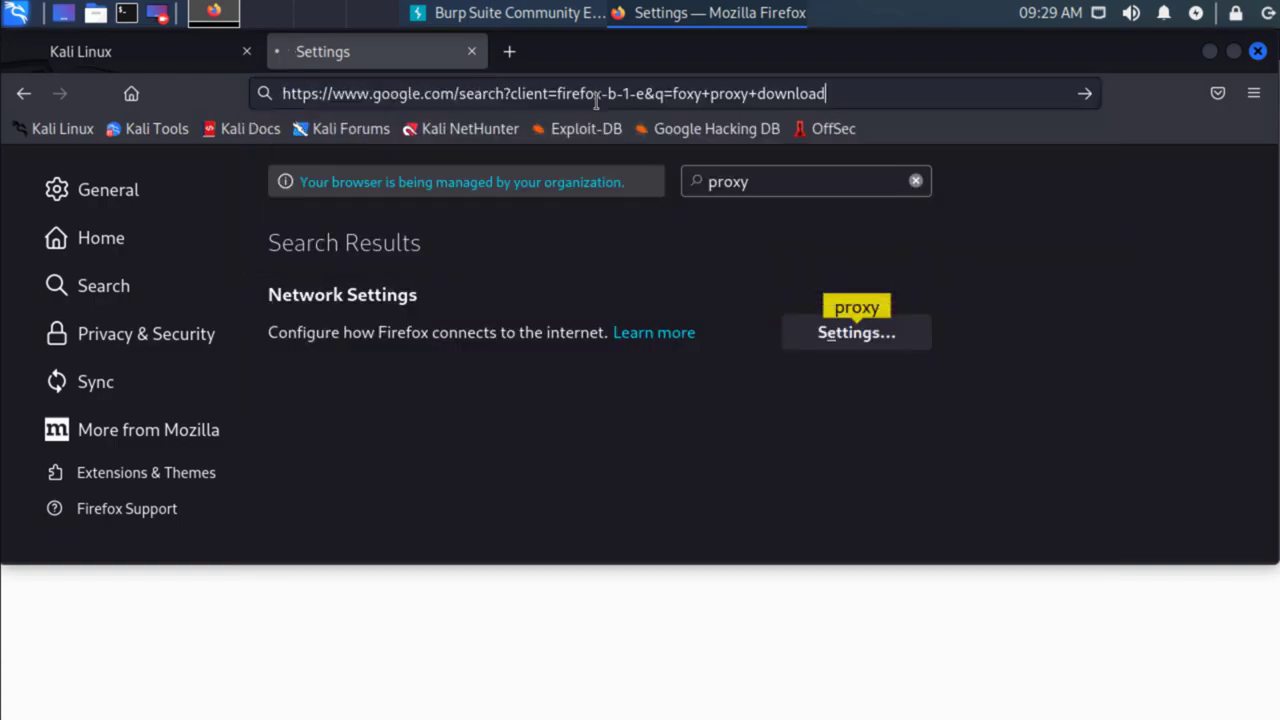
scroll(321, 427, "down", 2)
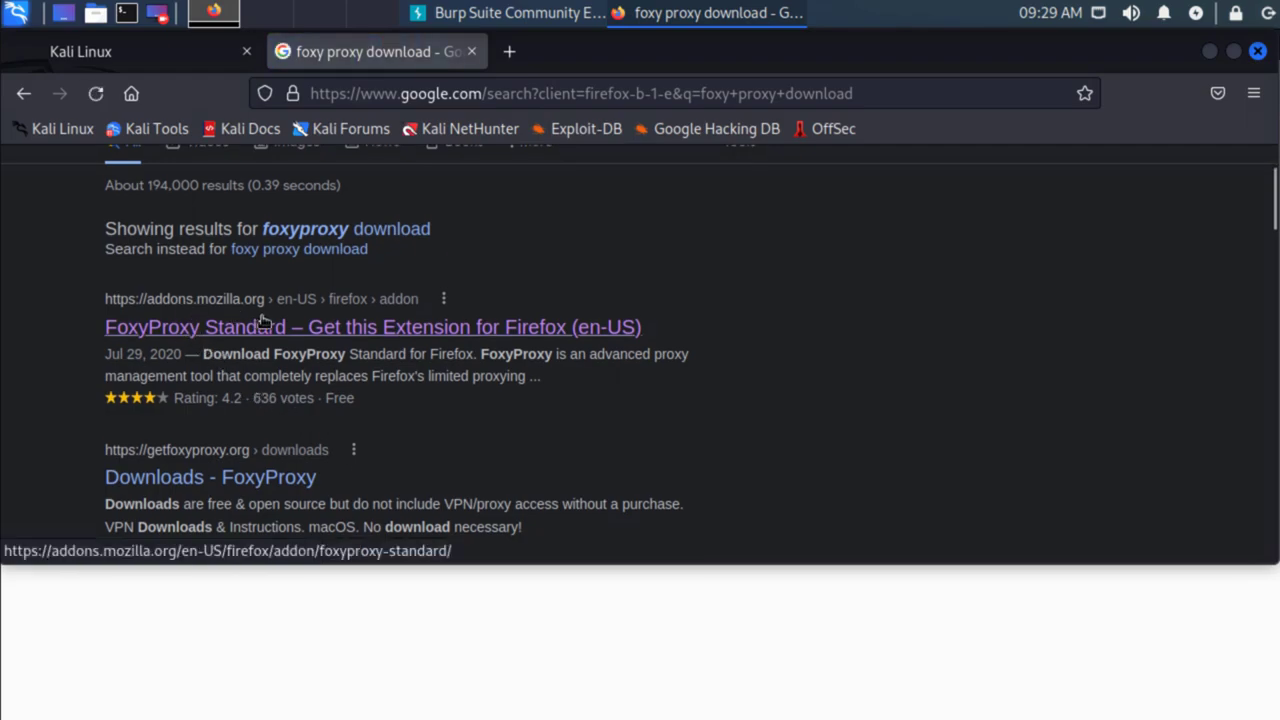
left_click(370, 332)
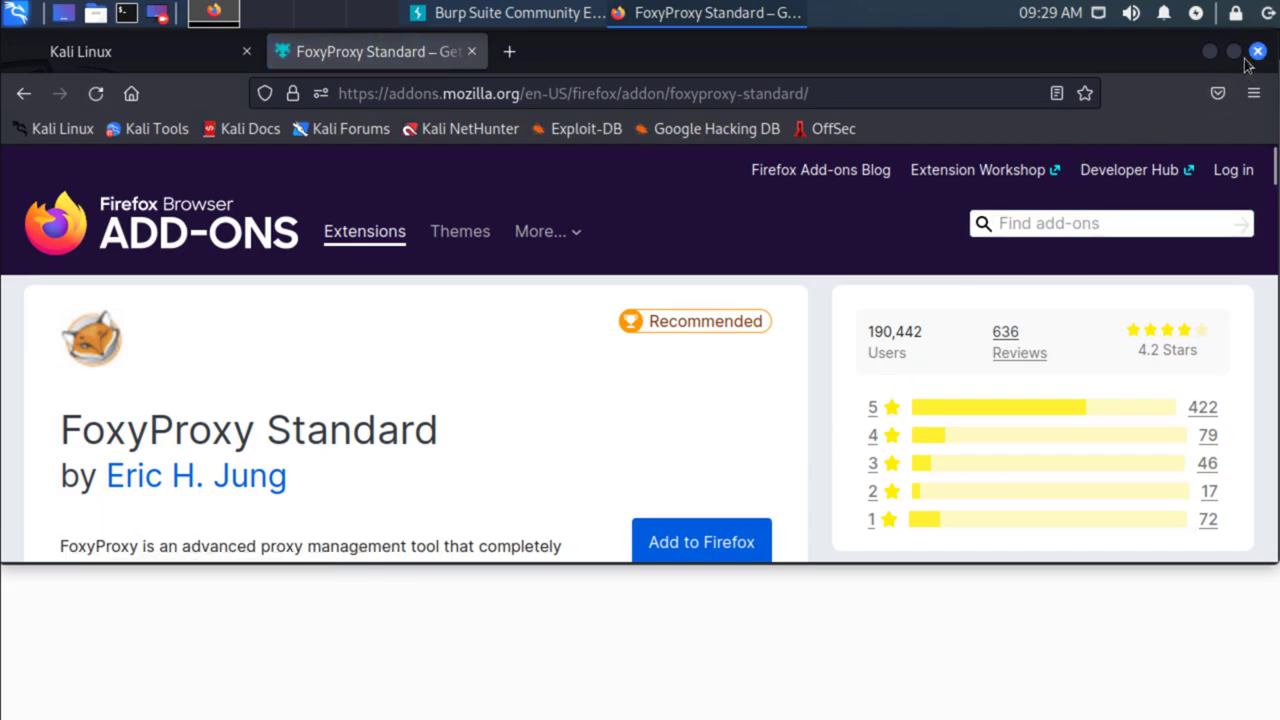
Maximize the browser window and install the FoxyProxy Standard extension, granting its requested permissions.
left_click(1235, 52)
left_click(683, 552)
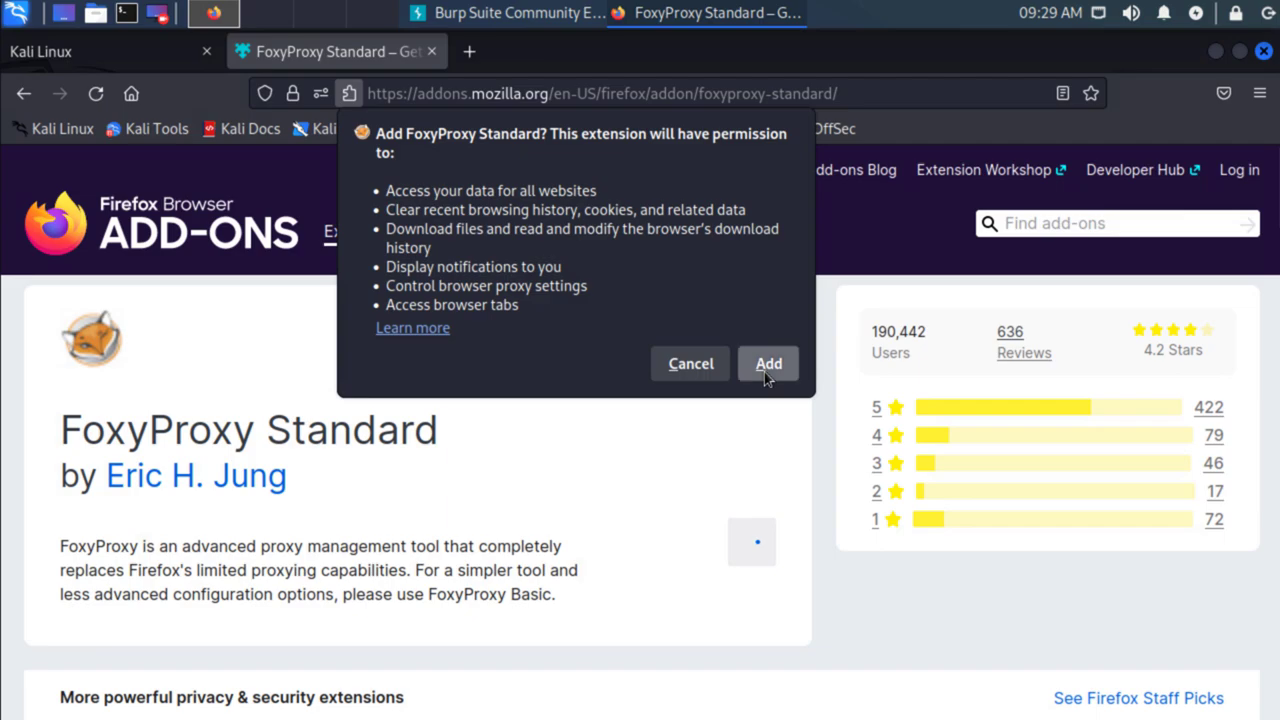
left_click(766, 370)
left_click(1222, 240)
scroll(805, 325, "down", 2)
scroll(749, 346, "down", 1)
scroll(760, 337, "up", 3)
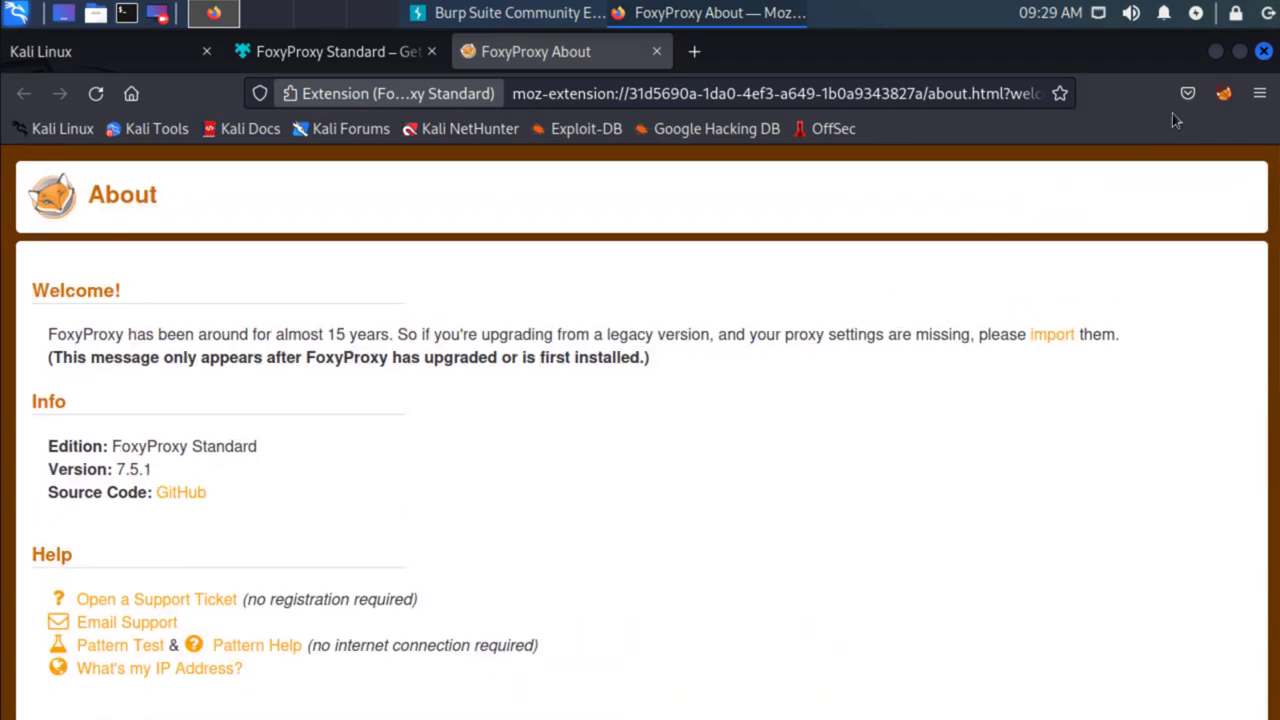
Add and save an HTTP proxy in FoxyProxy titled "Burp" with IP address 127.0.0.1 and port 8080.
left_click(1224, 96)
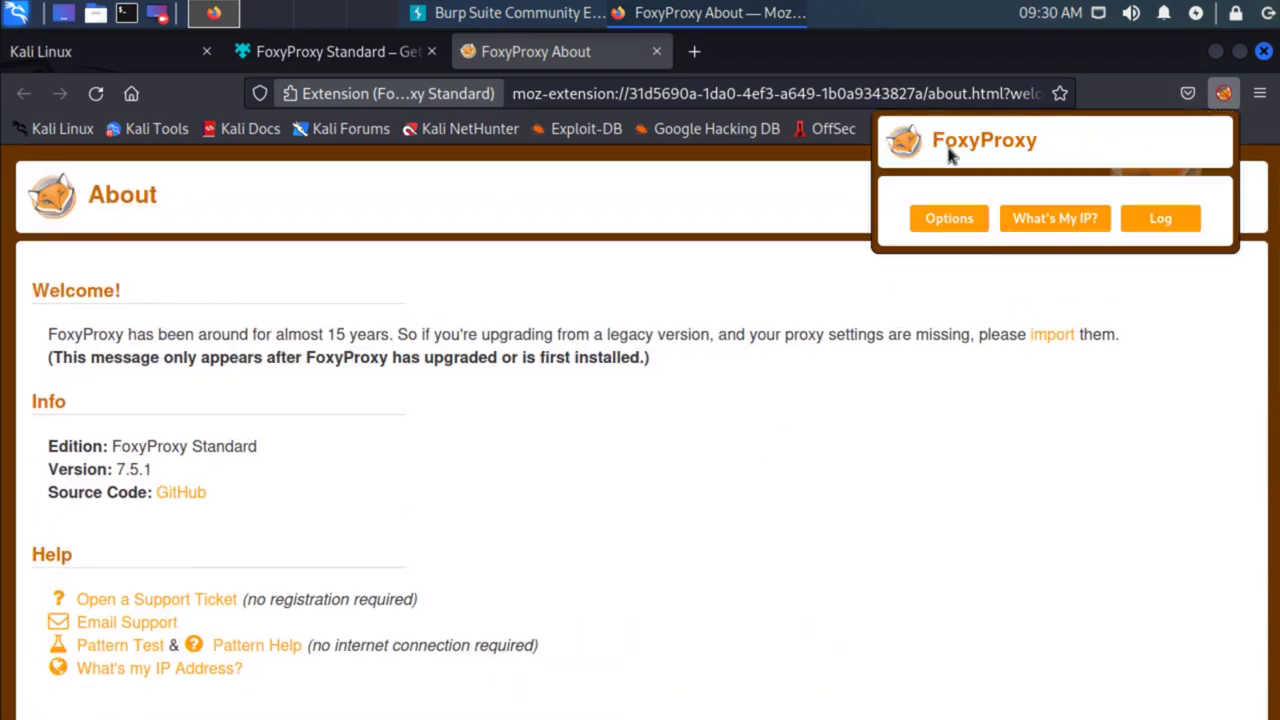
left_click(946, 218)
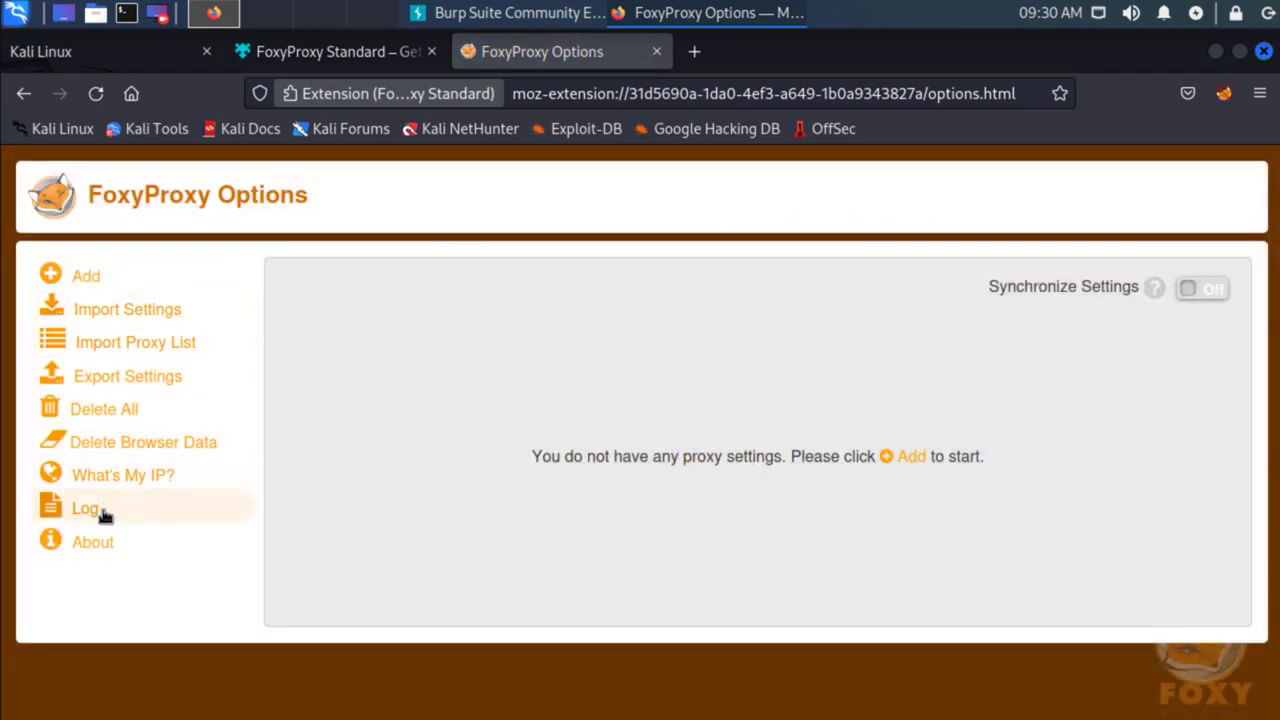
left_click(88, 277)
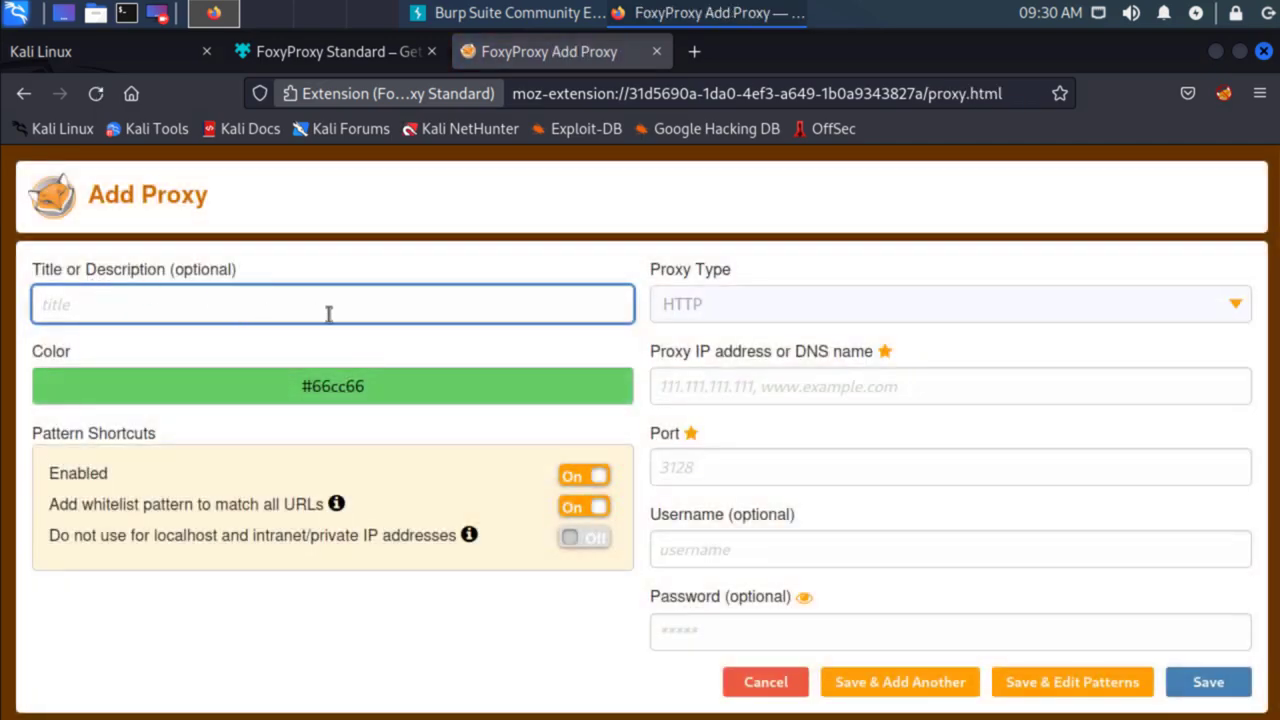
type("Burp")
left_click(988, 382)
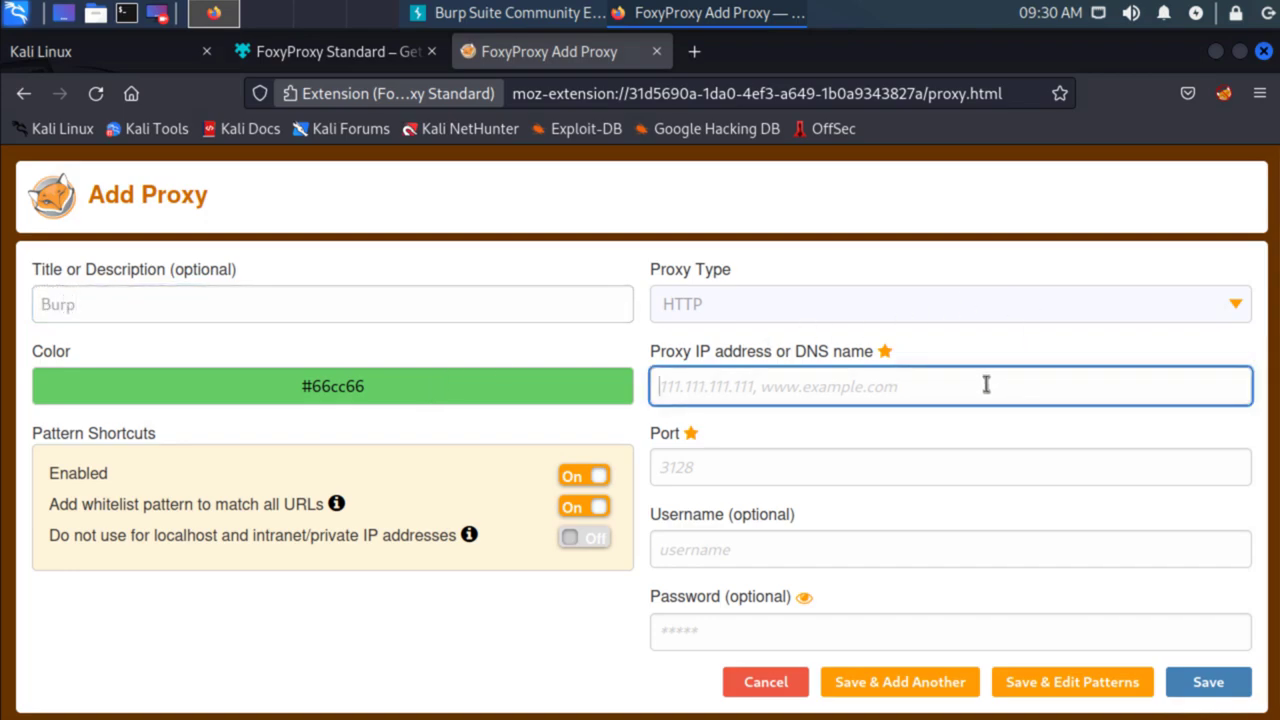
type("1")
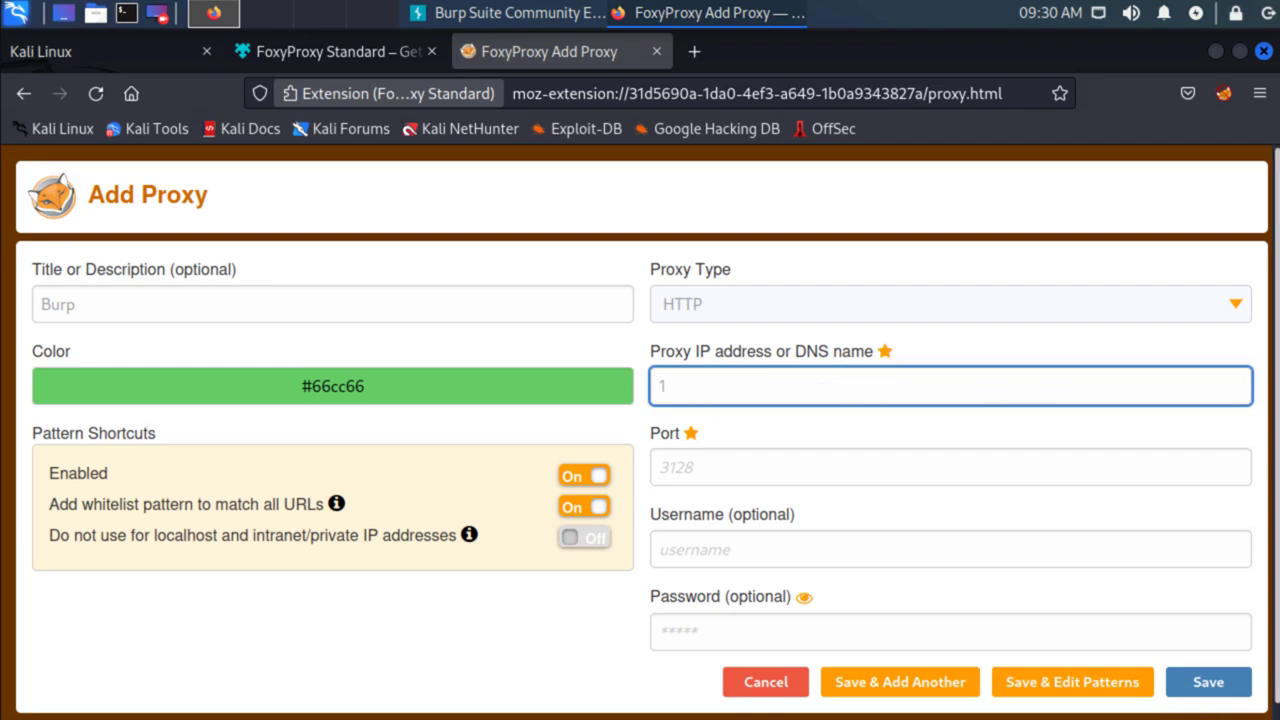
type("27.0.0.1")
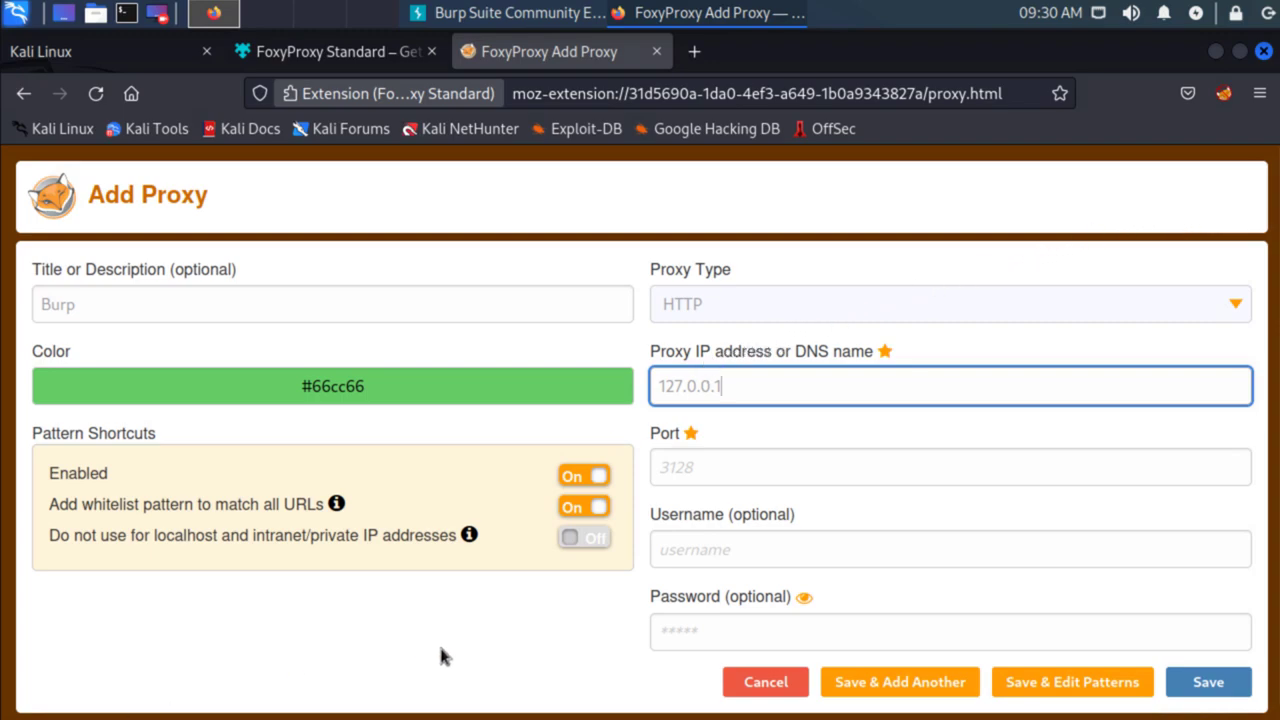
left_click(778, 467)
type("8080")
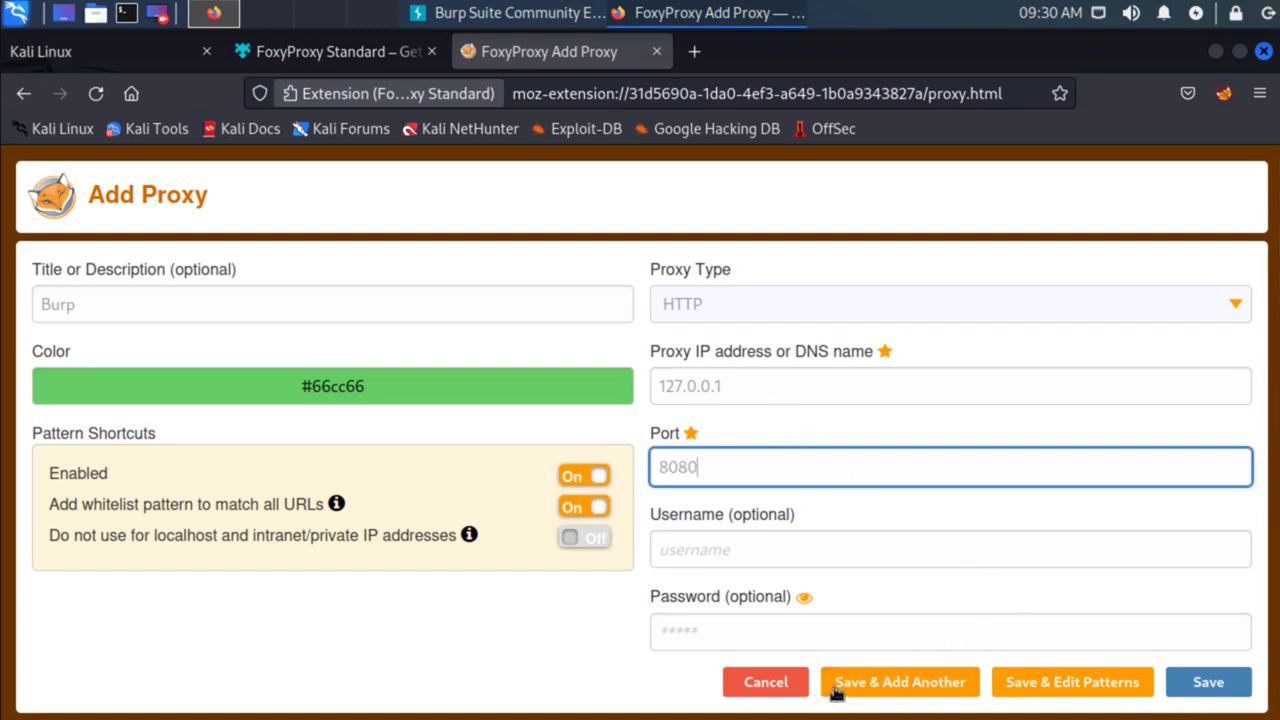
left_click(1172, 688)
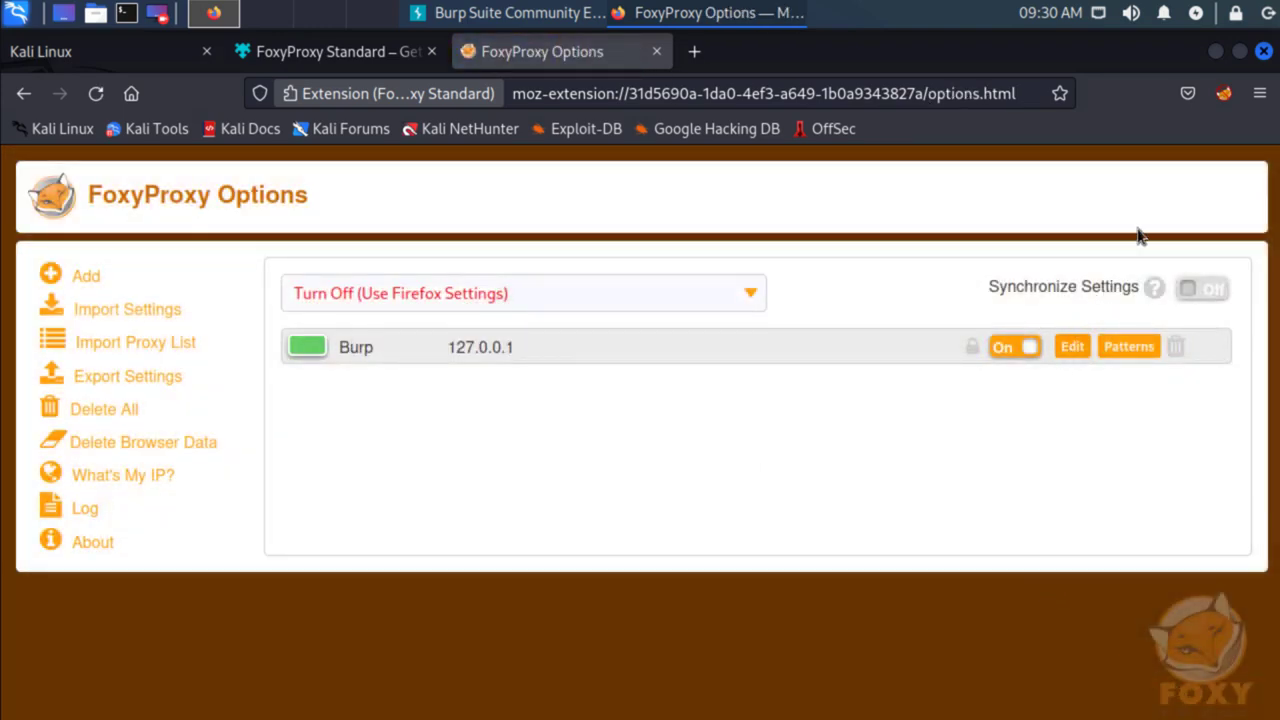
Open a new tab and toggle FoxyProxy between the Burp proxy and Turn Off, ending on Turn Off (Use Firefox Settings).
left_click(694, 51)
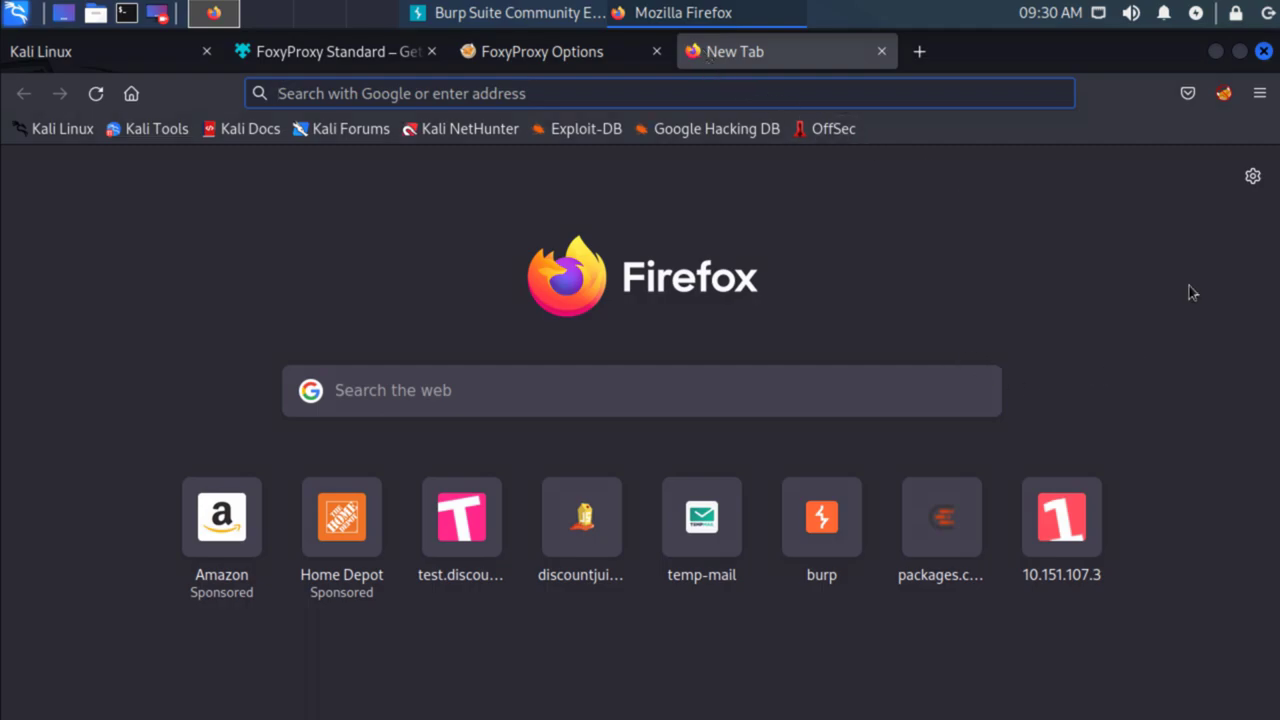
left_click(1223, 93)
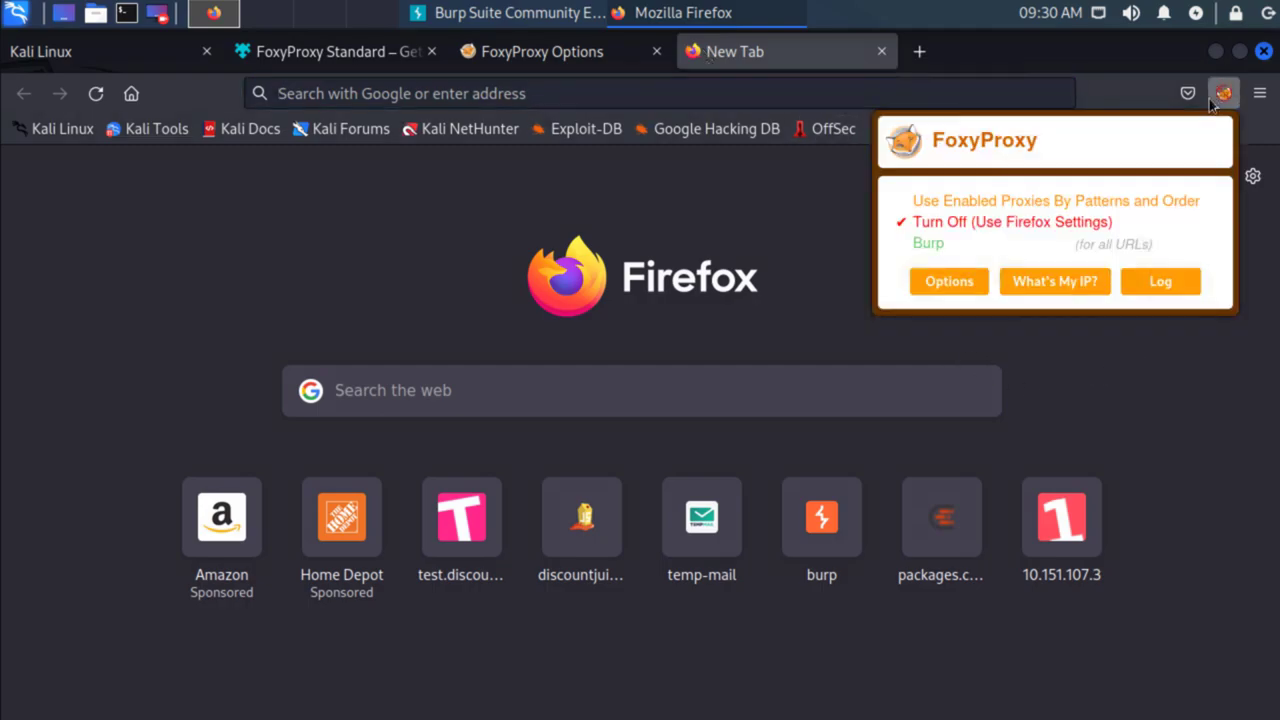
left_click(937, 242)
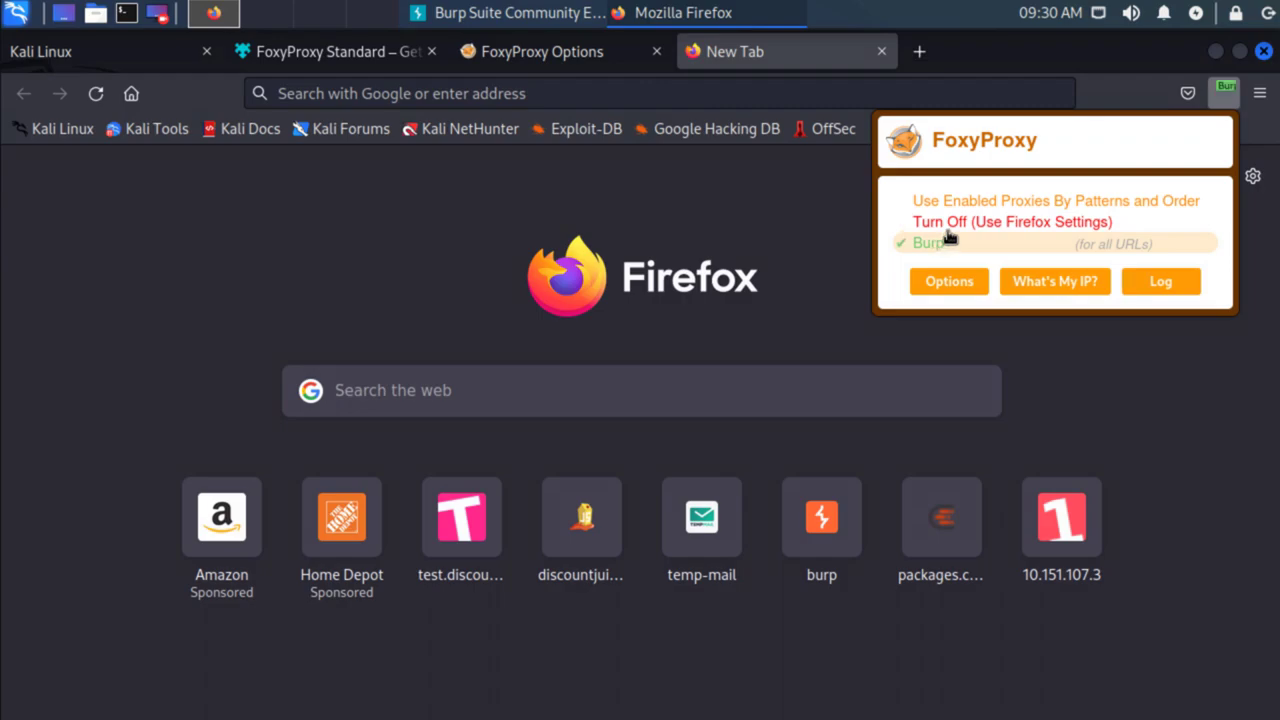
left_click(988, 228)
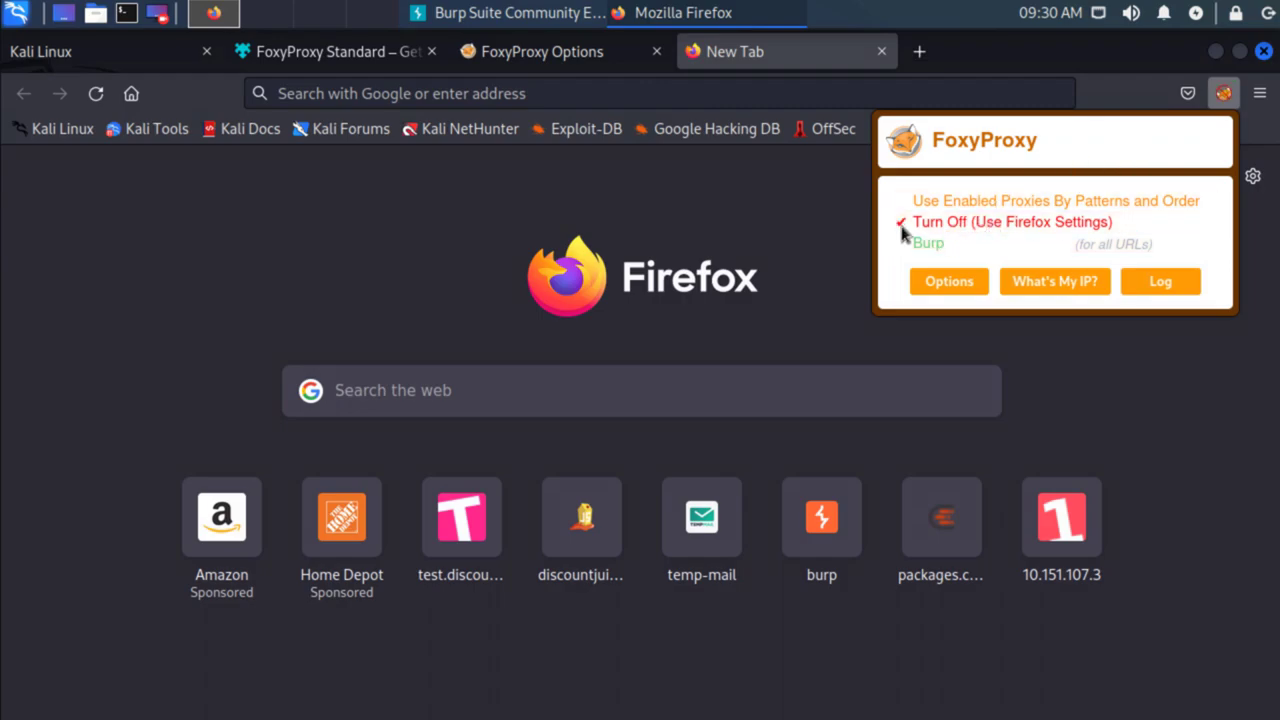
left_click(928, 242)
left_click(945, 224)
left_click(934, 243)
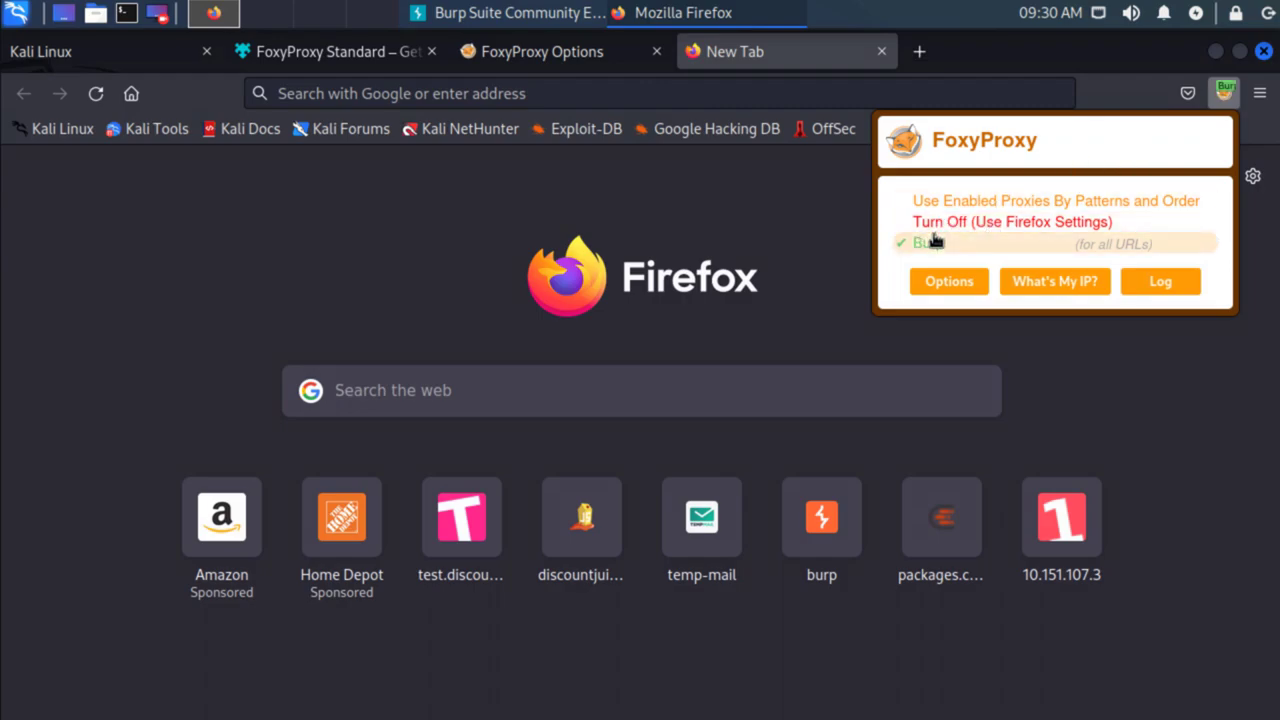
left_click(940, 224)
left_click(938, 245)
left_click(952, 224)
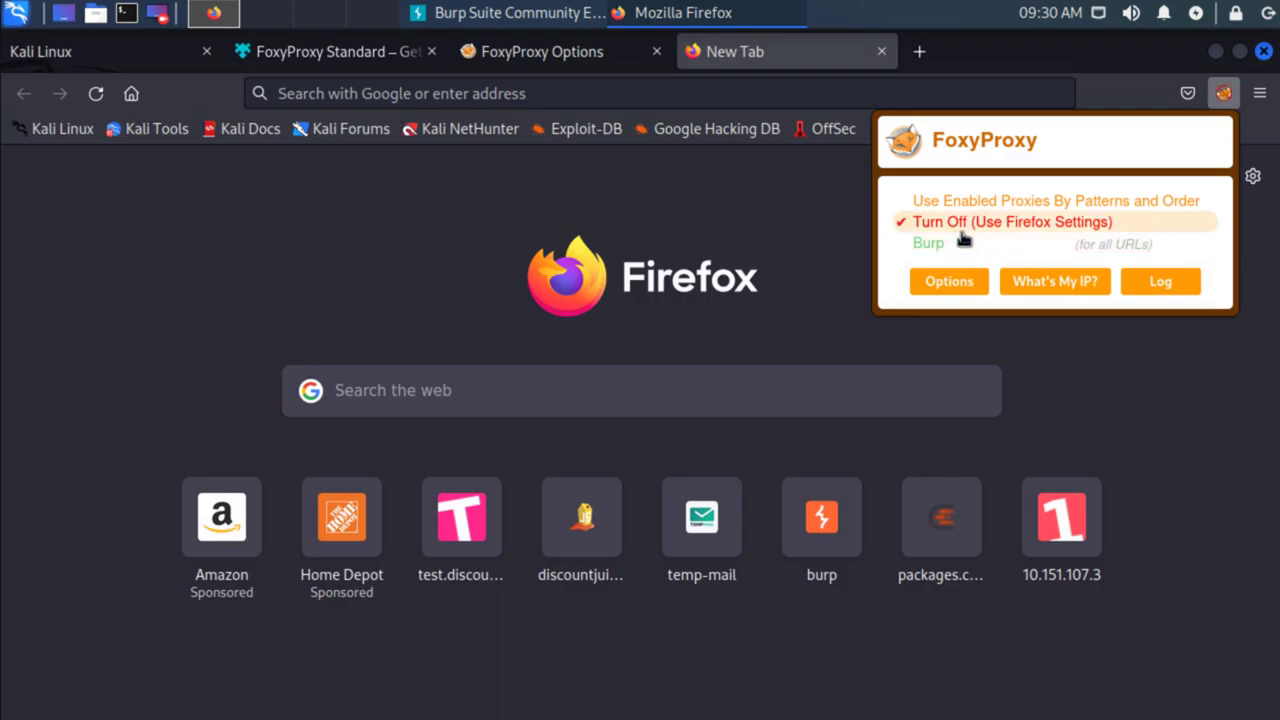
left_click(1176, 454)
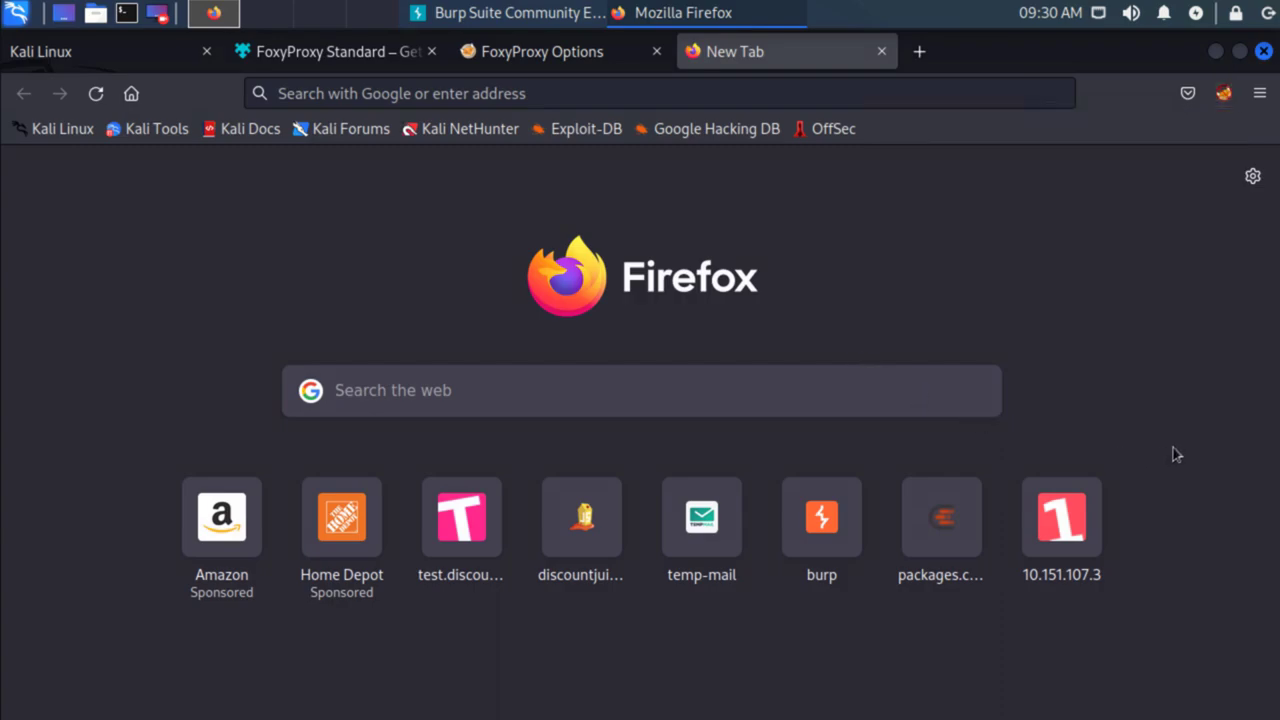
Switch to Burp Suite, review the target site map and the proxy listener options, and return to the interception view.
left_click(533, 13)
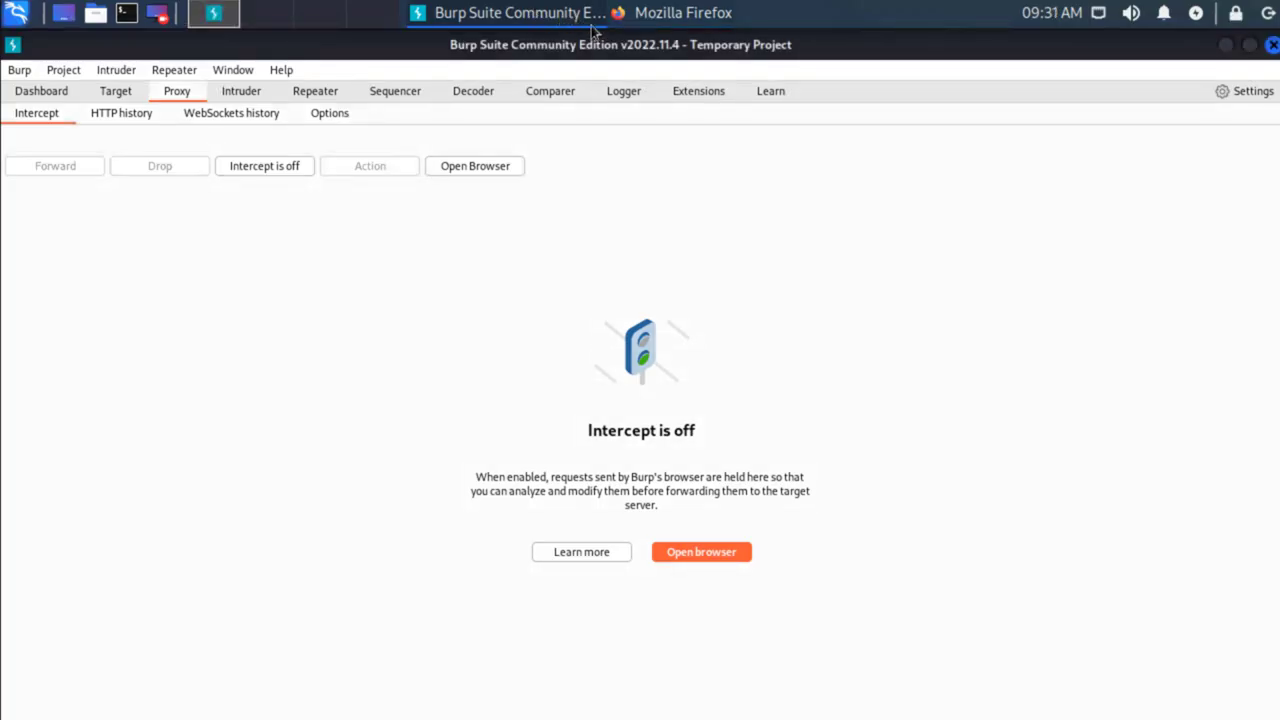
left_click(143, 92)
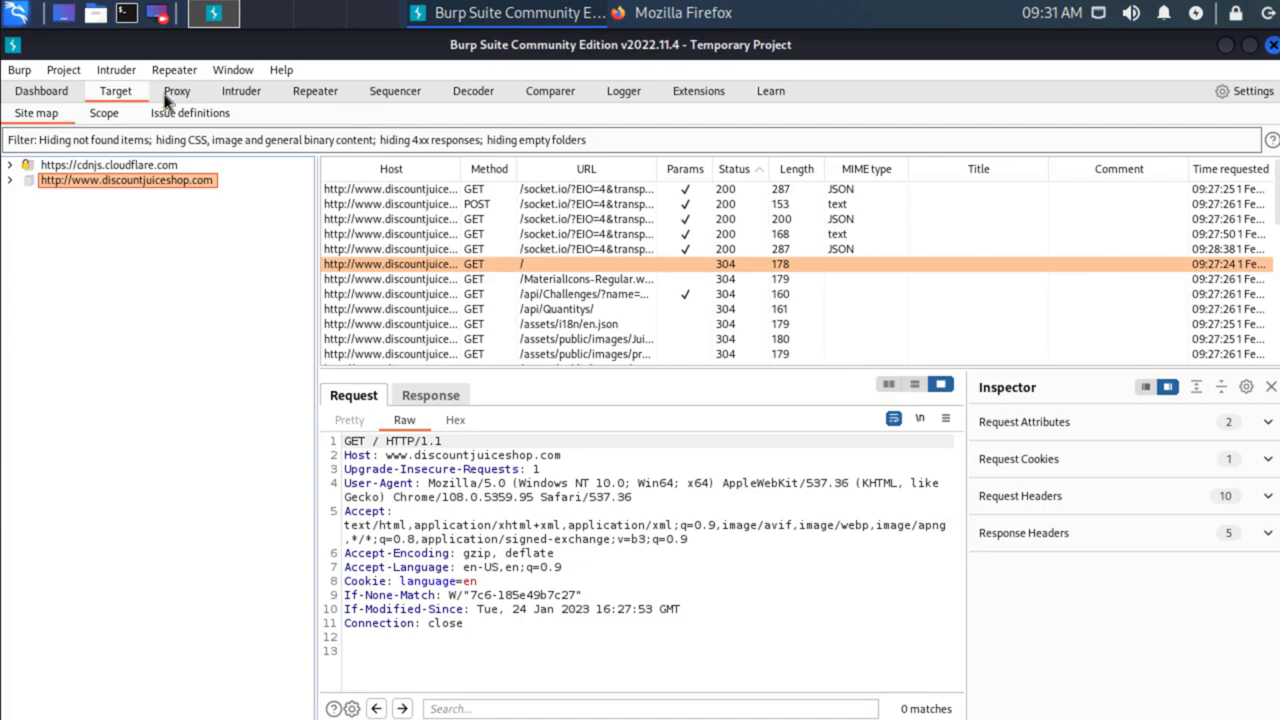
left_click(195, 99)
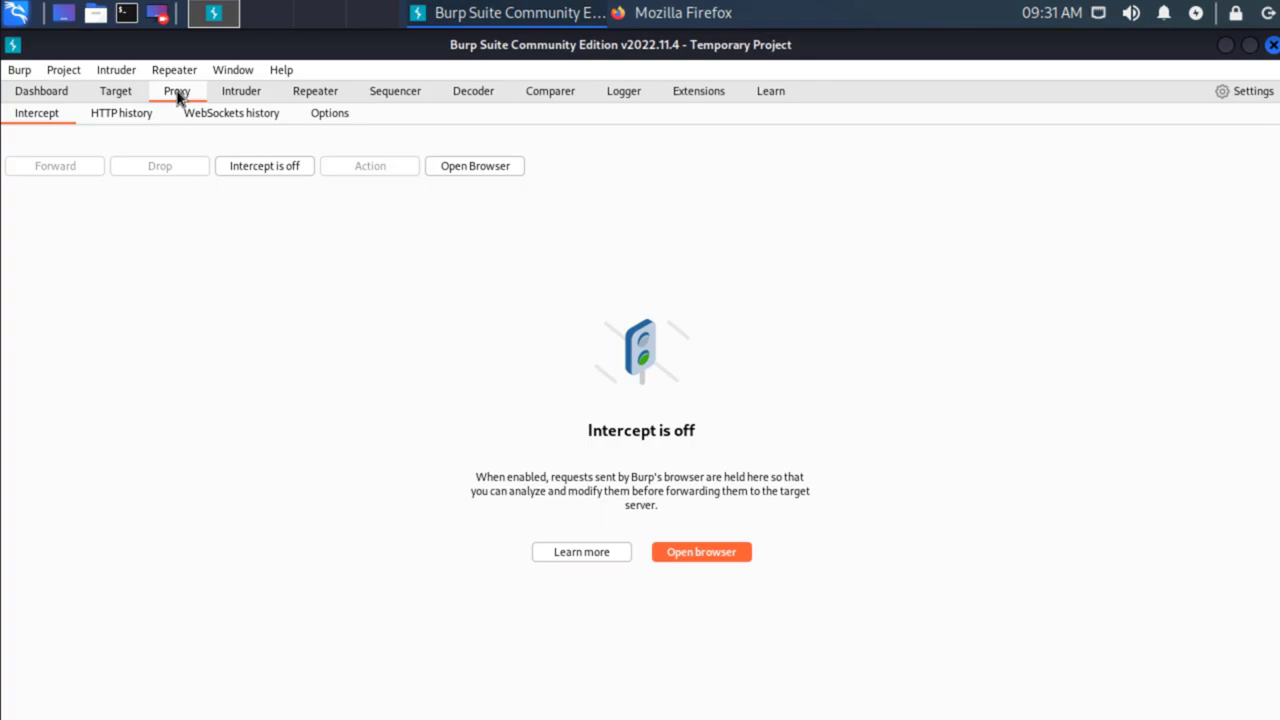
left_click(338, 119)
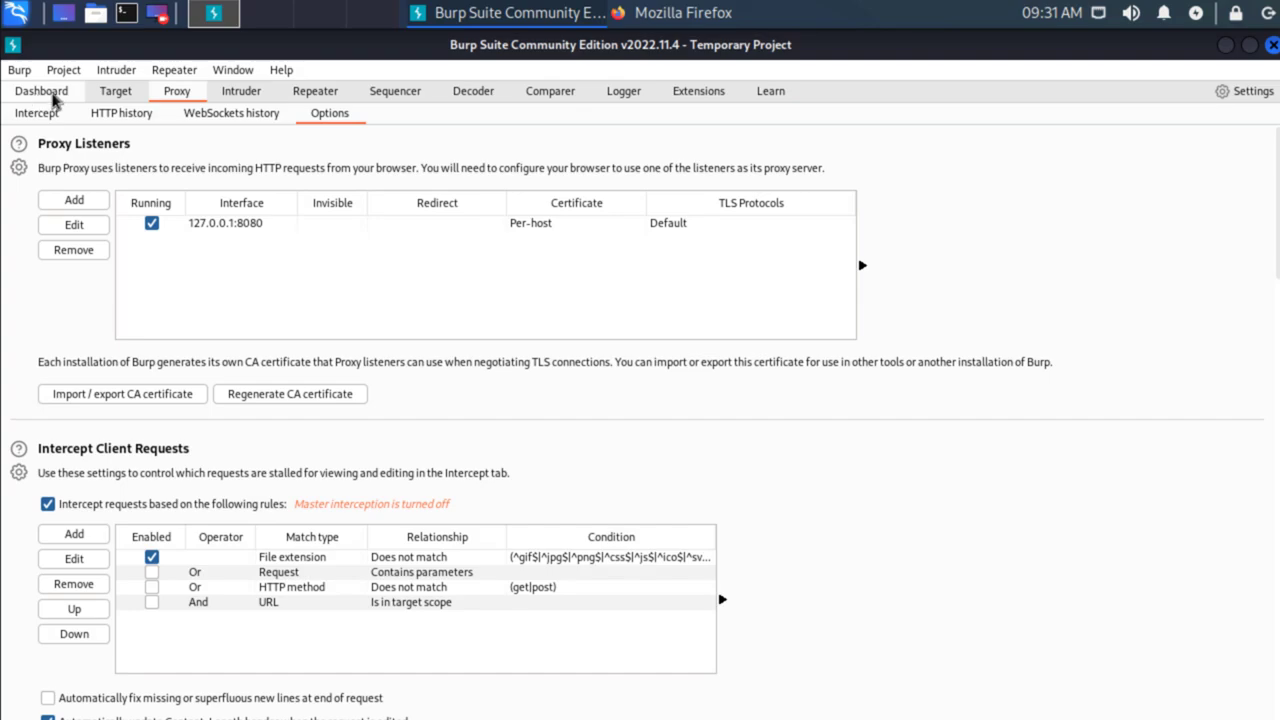
left_click(115, 91)
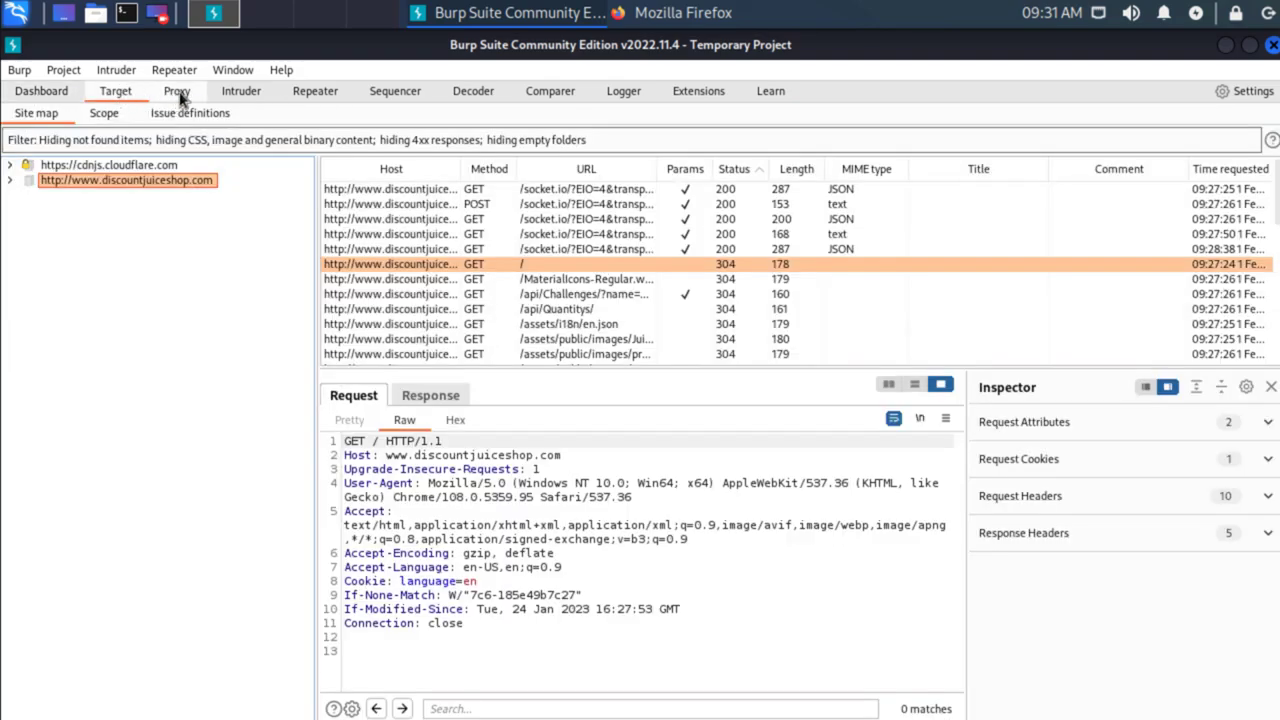
left_click(177, 91)
left_click(55, 114)
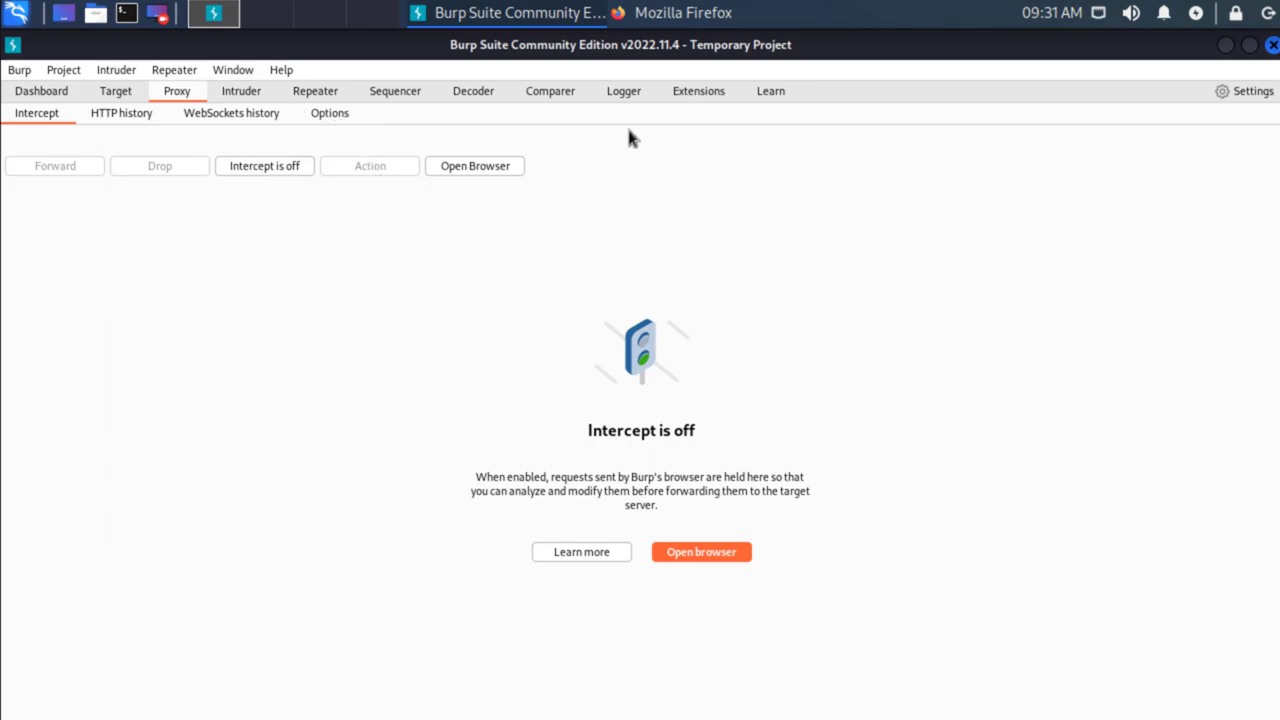
Switch to Firefox, load the Discount Juice Shop site with FoxyProxy turned off, and return to Burp Suite's interception view.
left_click(712, 12)
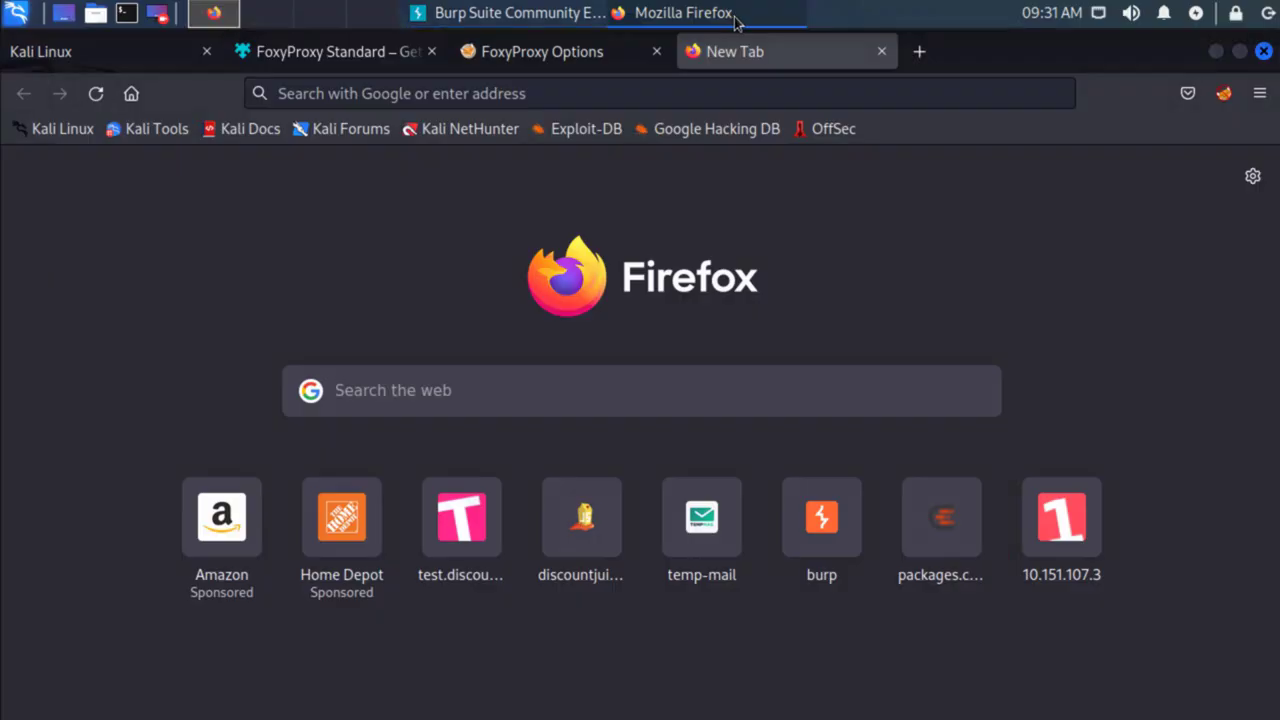
left_click(1260, 93)
left_click(1224, 93)
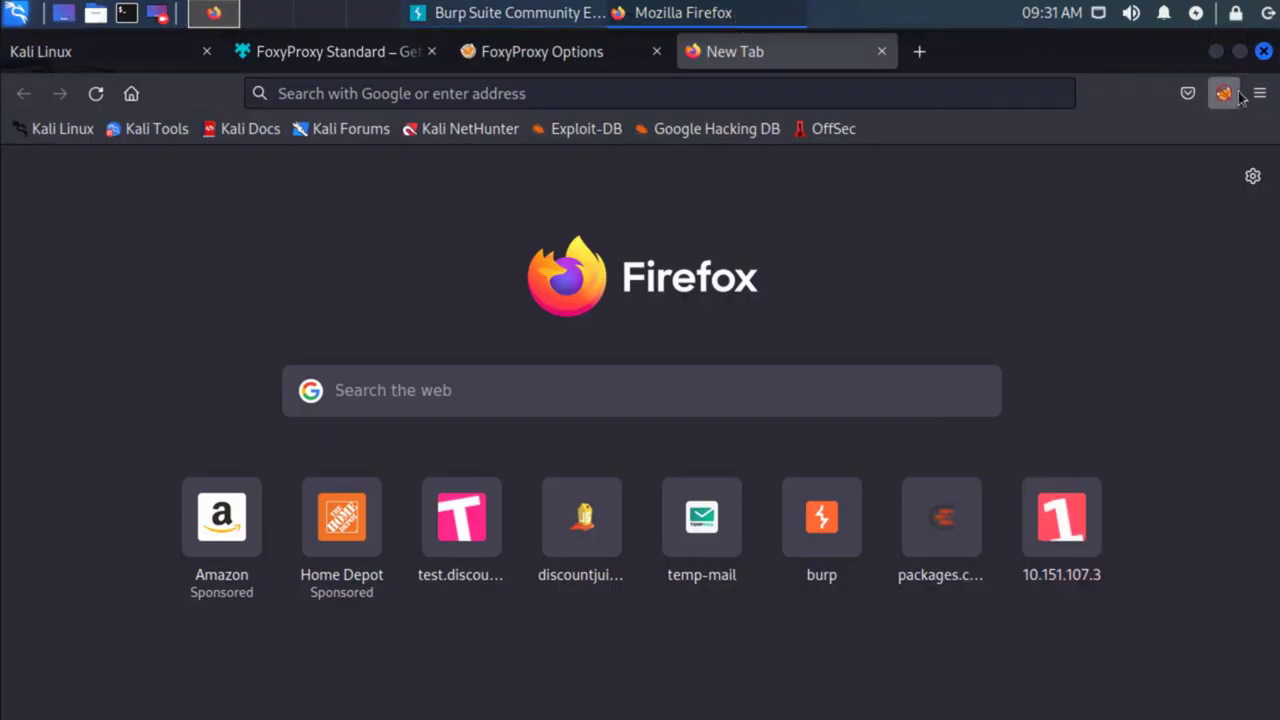
left_click(1224, 93)
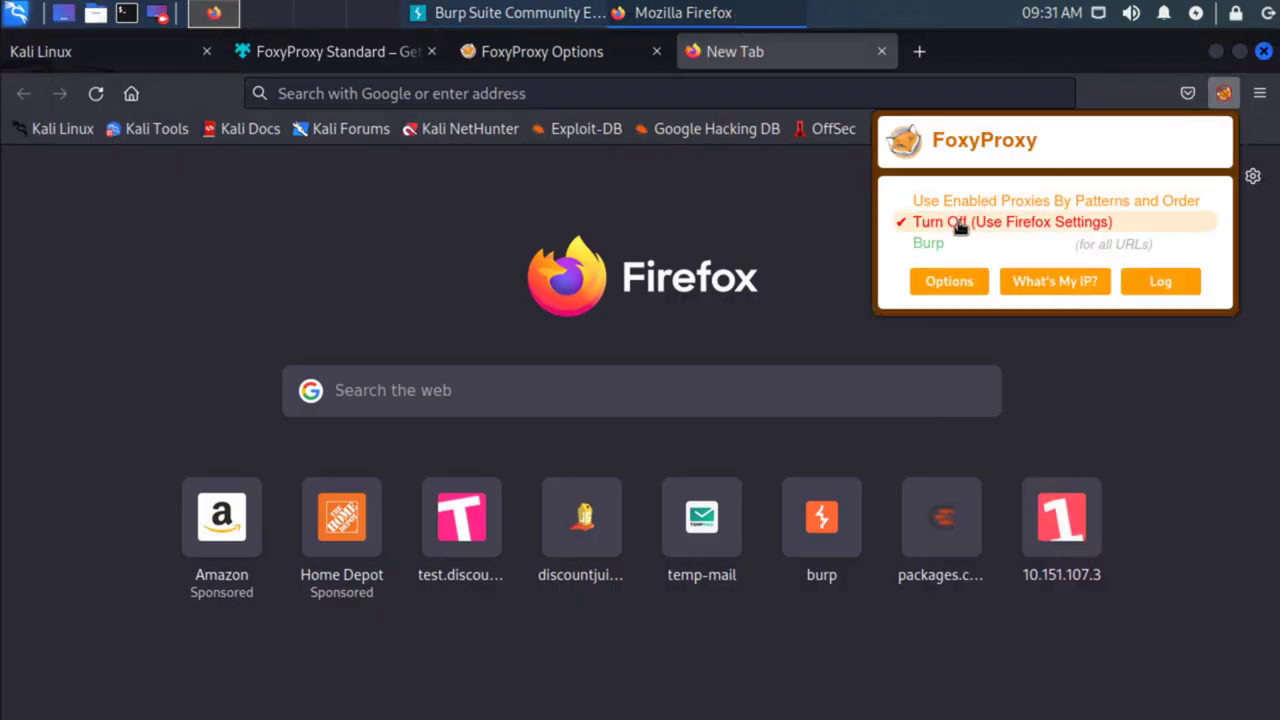
left_click(680, 97)
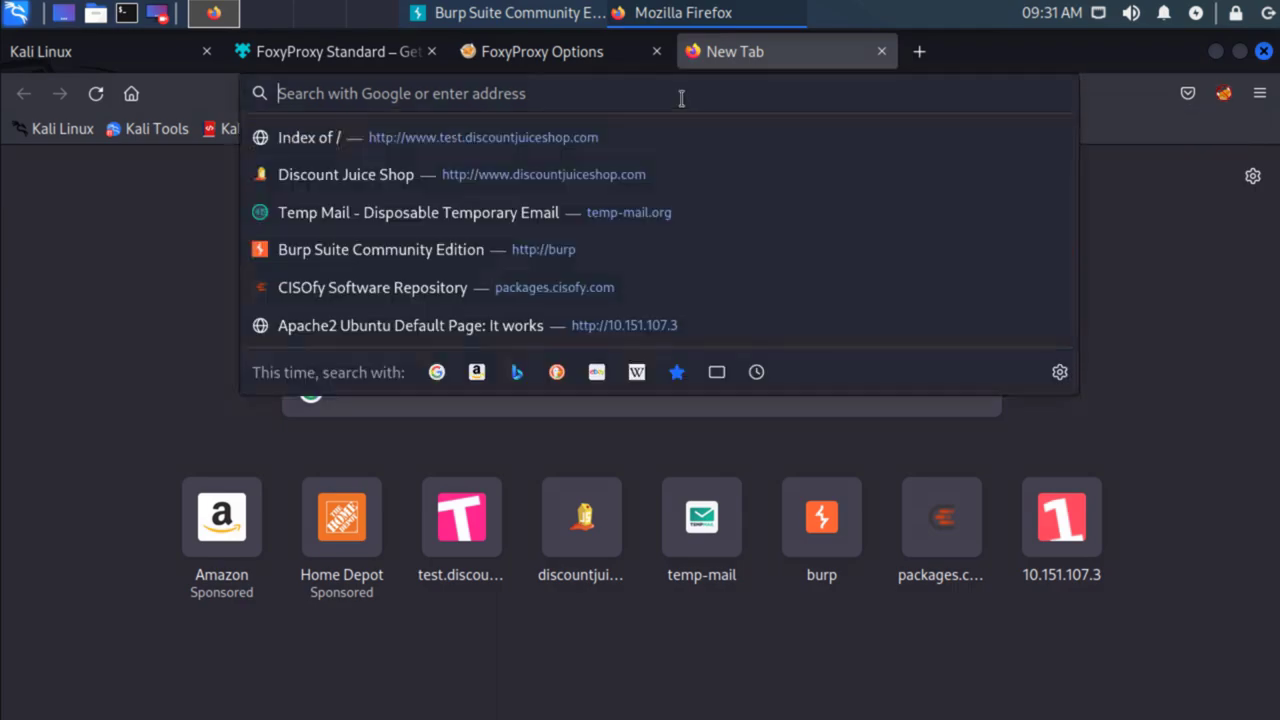
left_click(641, 174)
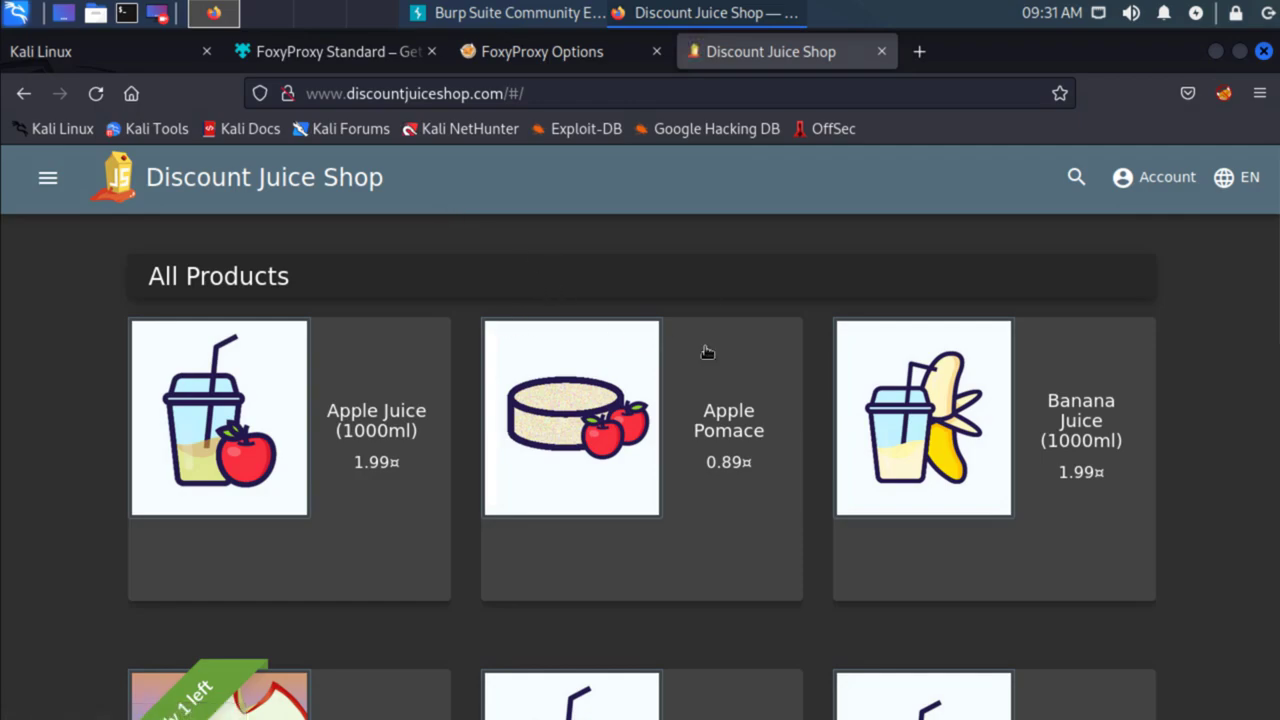
scroll(740, 360, "down", 3)
left_click(535, 18)
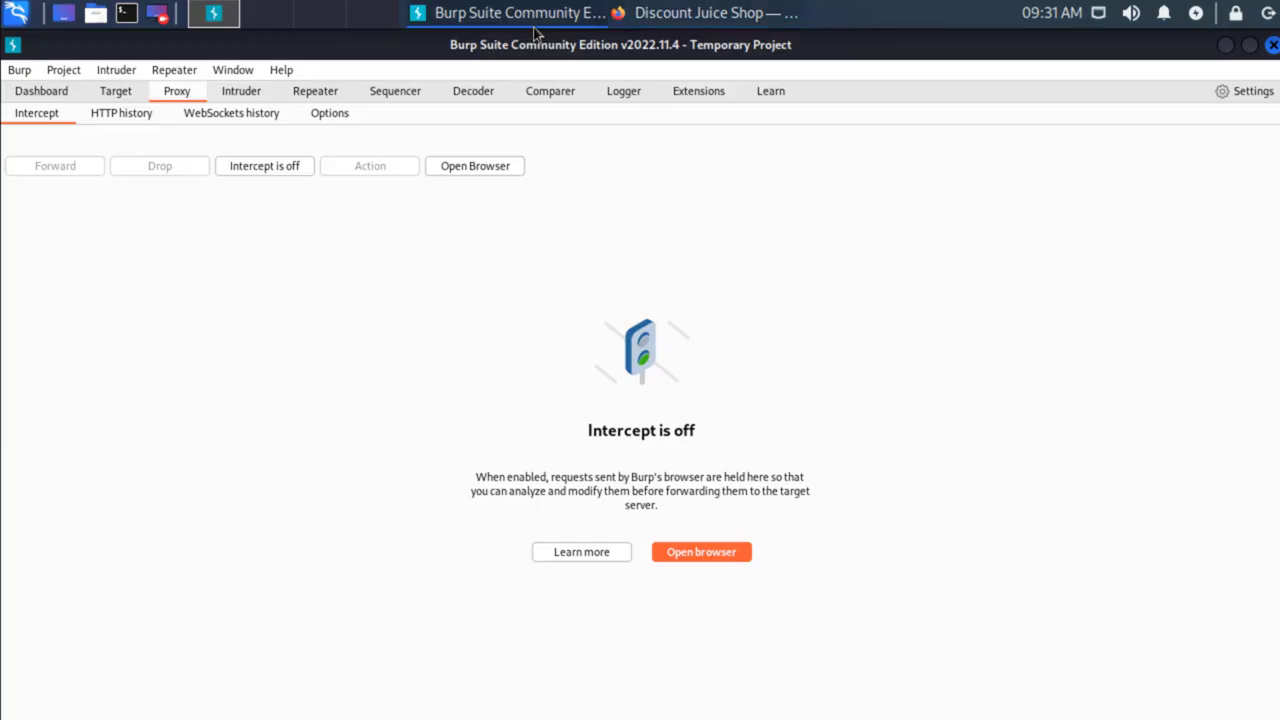
Check the target site map in Burp Suite, and switch to Firefox to set FoxyProxy to the Burp proxy.
left_click(123, 99)
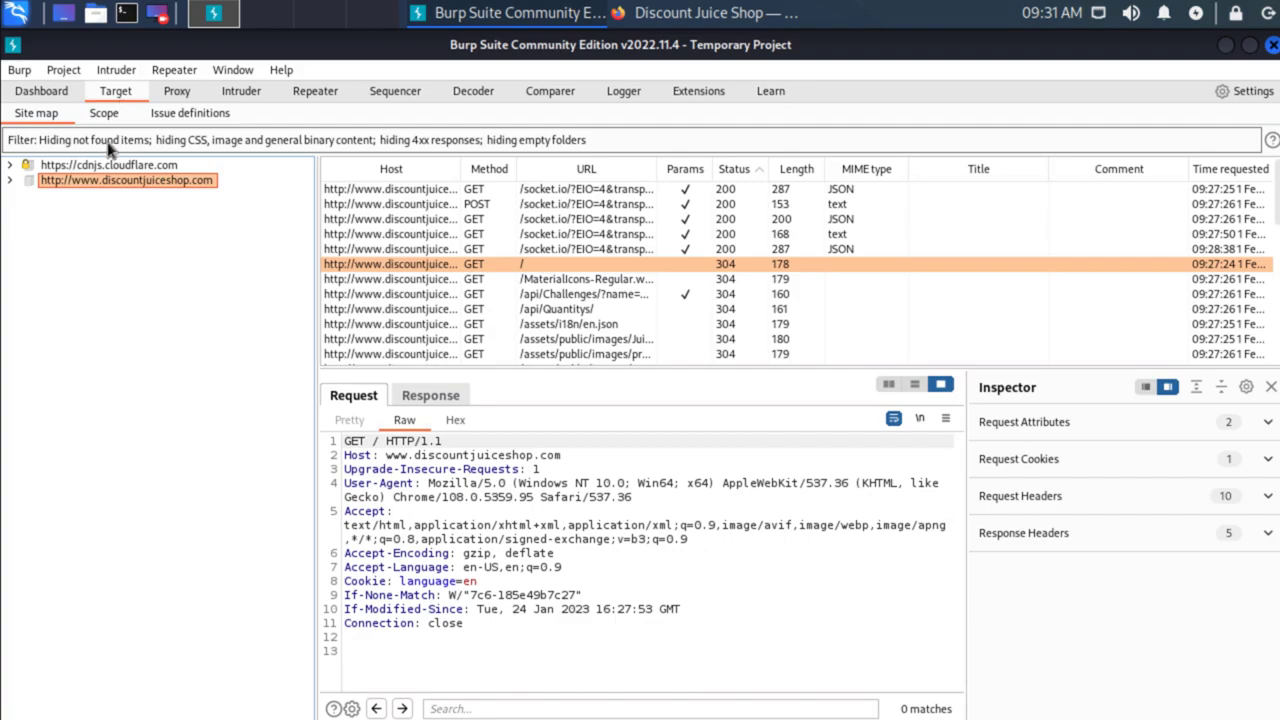
left_click(180, 95)
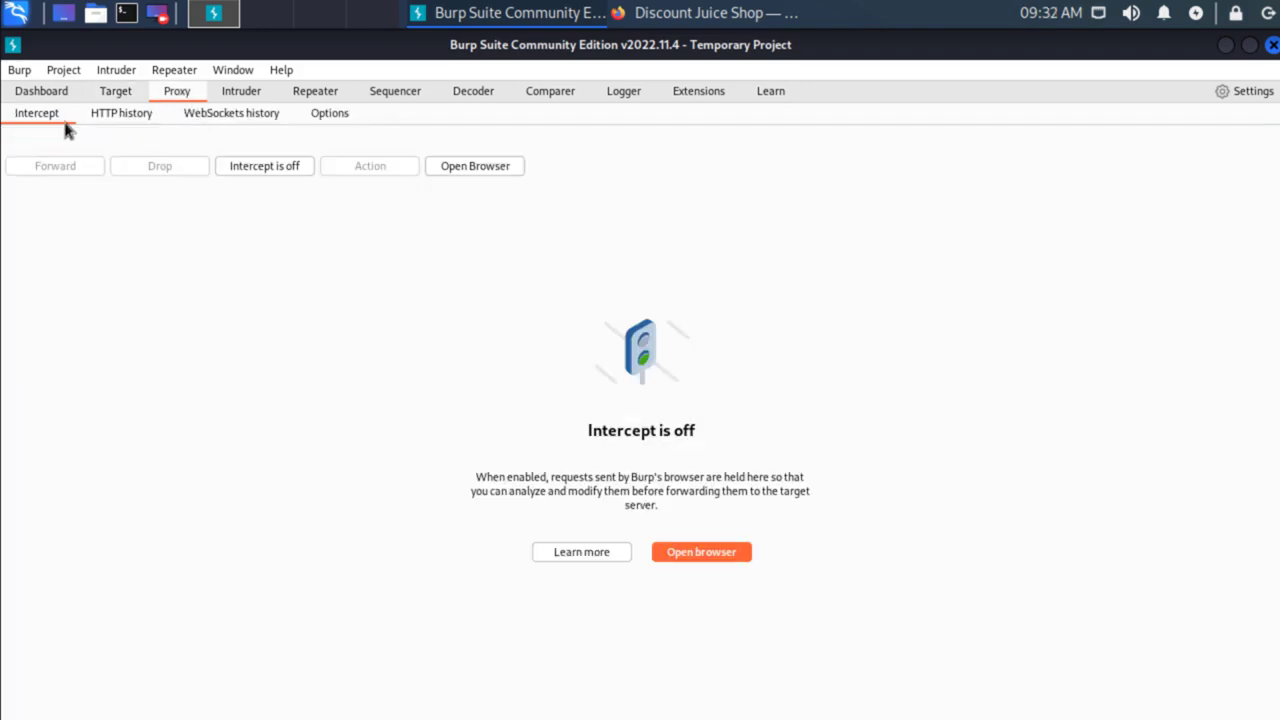
left_click(738, 14)
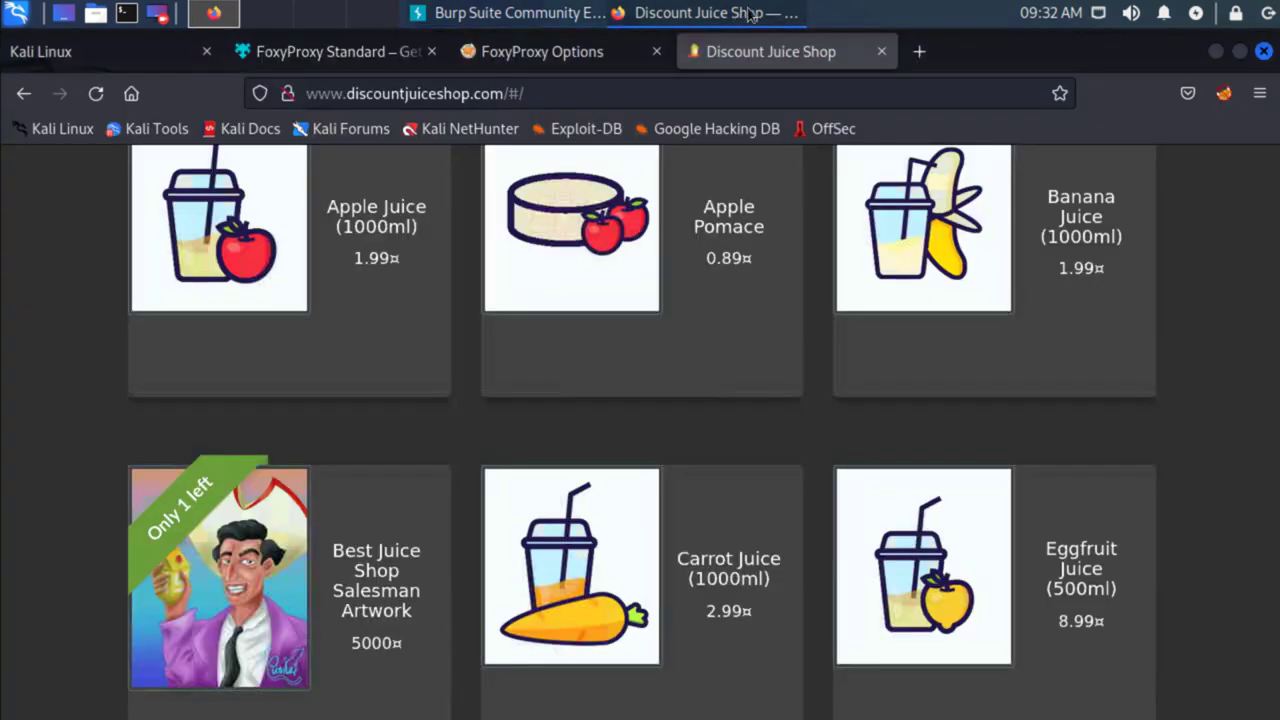
left_click(1223, 92)
left_click(920, 244)
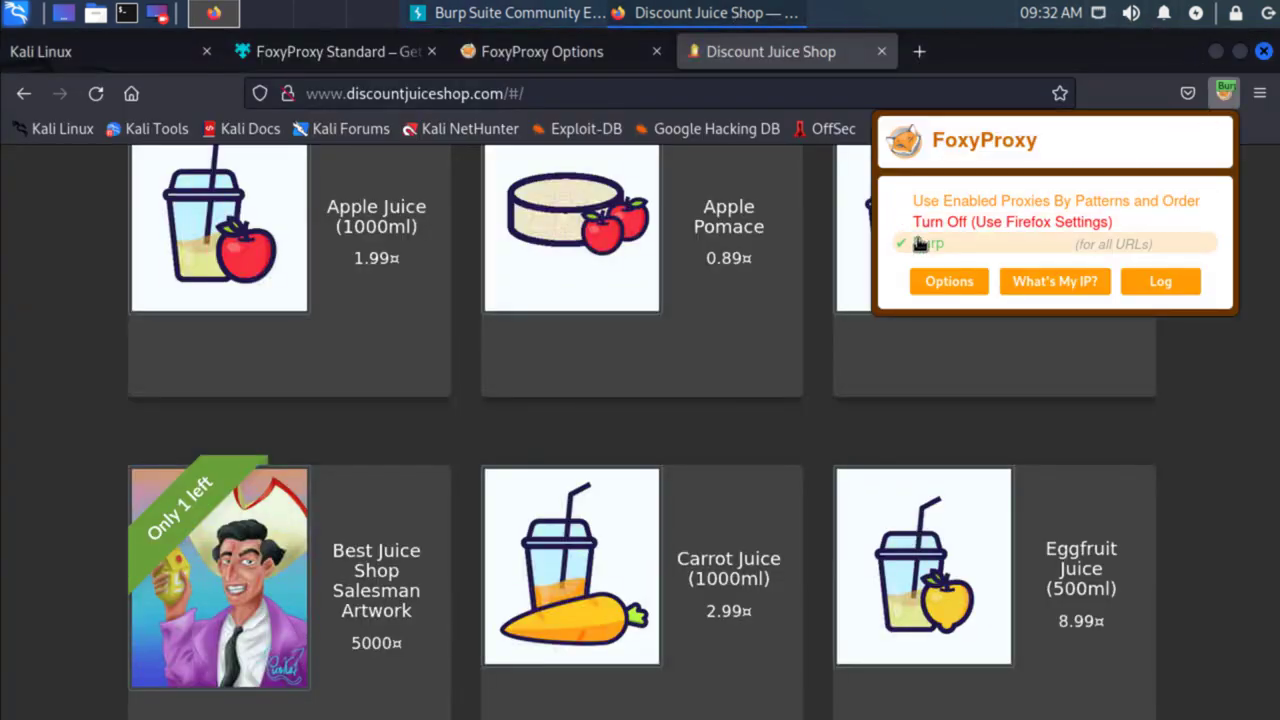
left_click(49, 262)
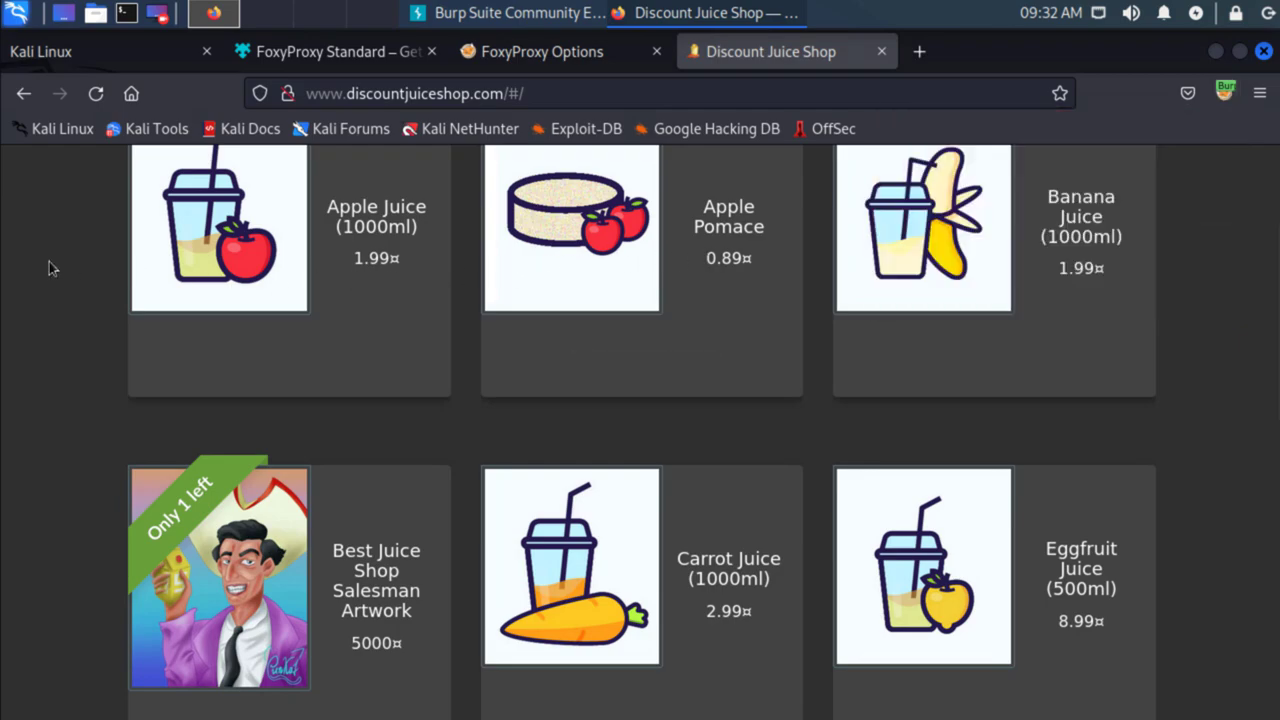
Switch to Burp Suite, turn interception on, and examine the request captured from Firefox before returning to the browser.
left_click(534, 18)
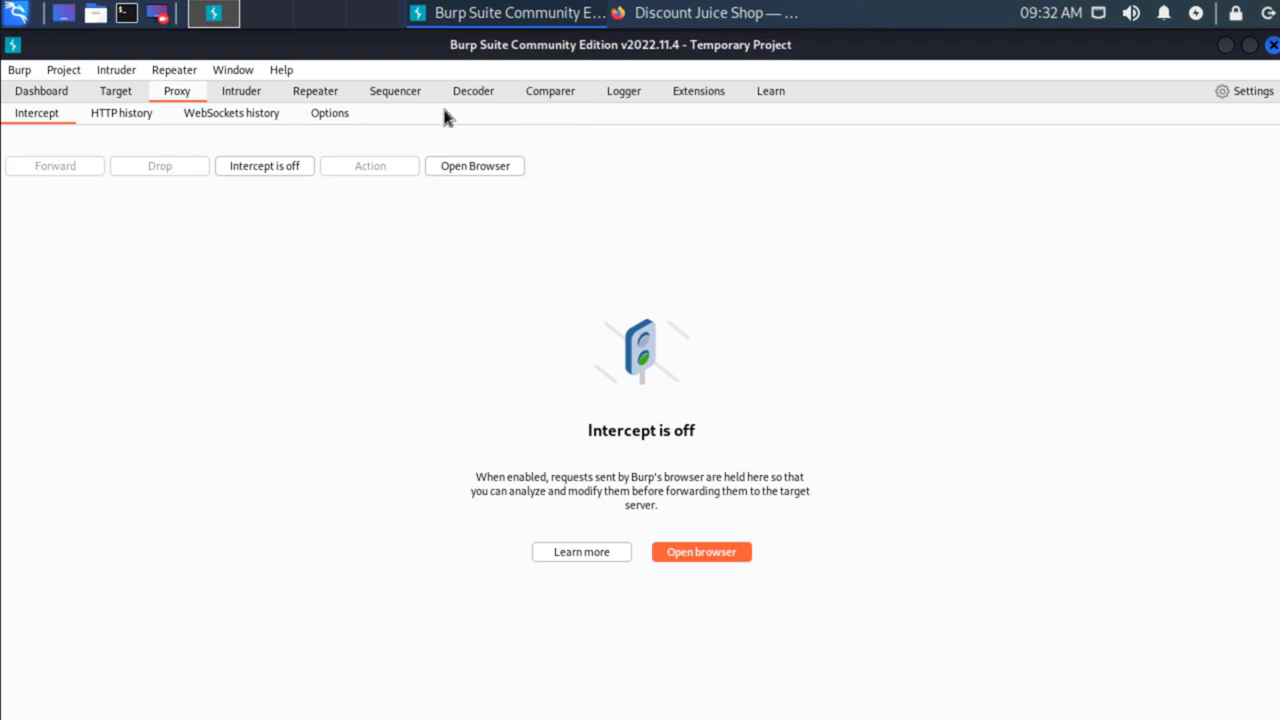
left_click(284, 167)
left_click(673, 10)
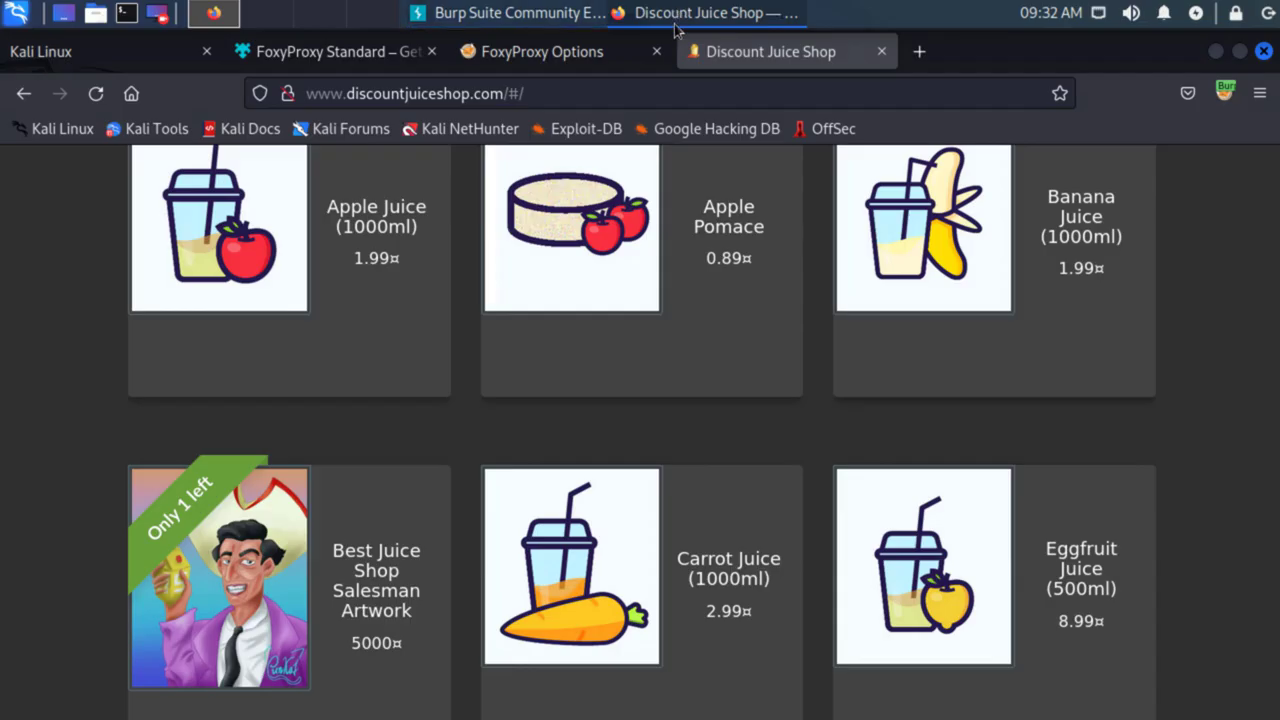
left_click(557, 16)
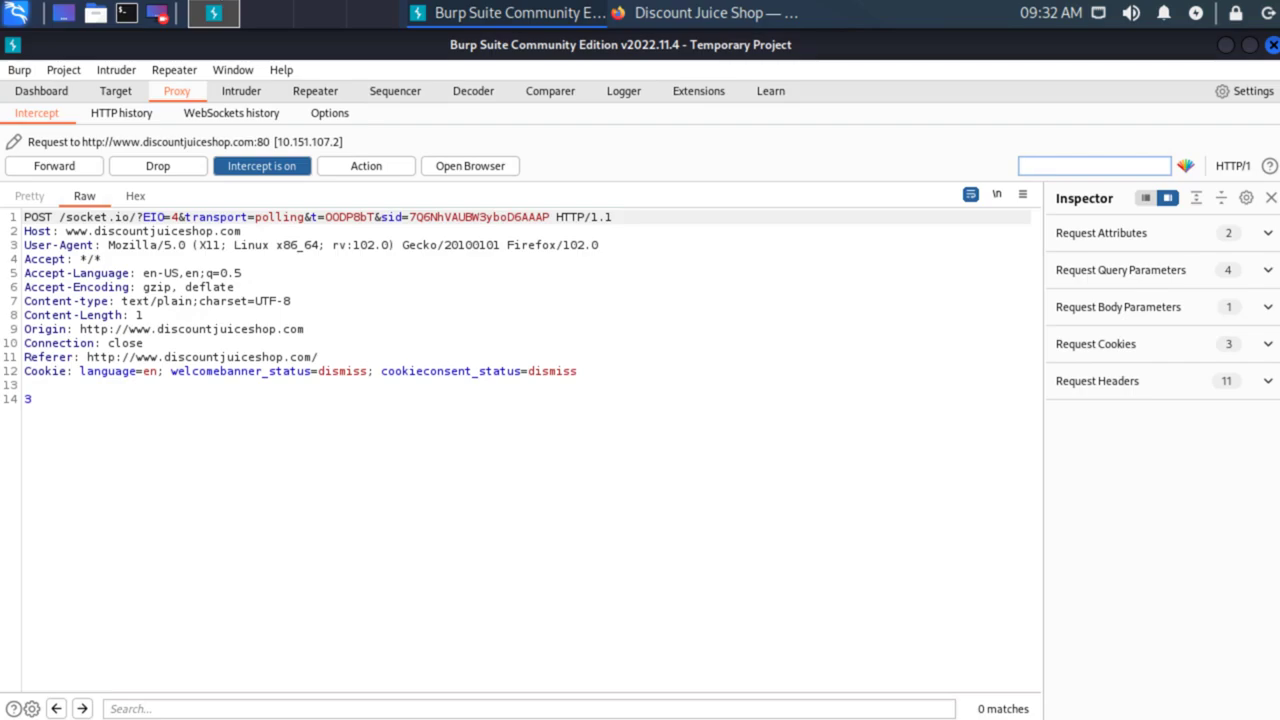
left_click(645, 14)
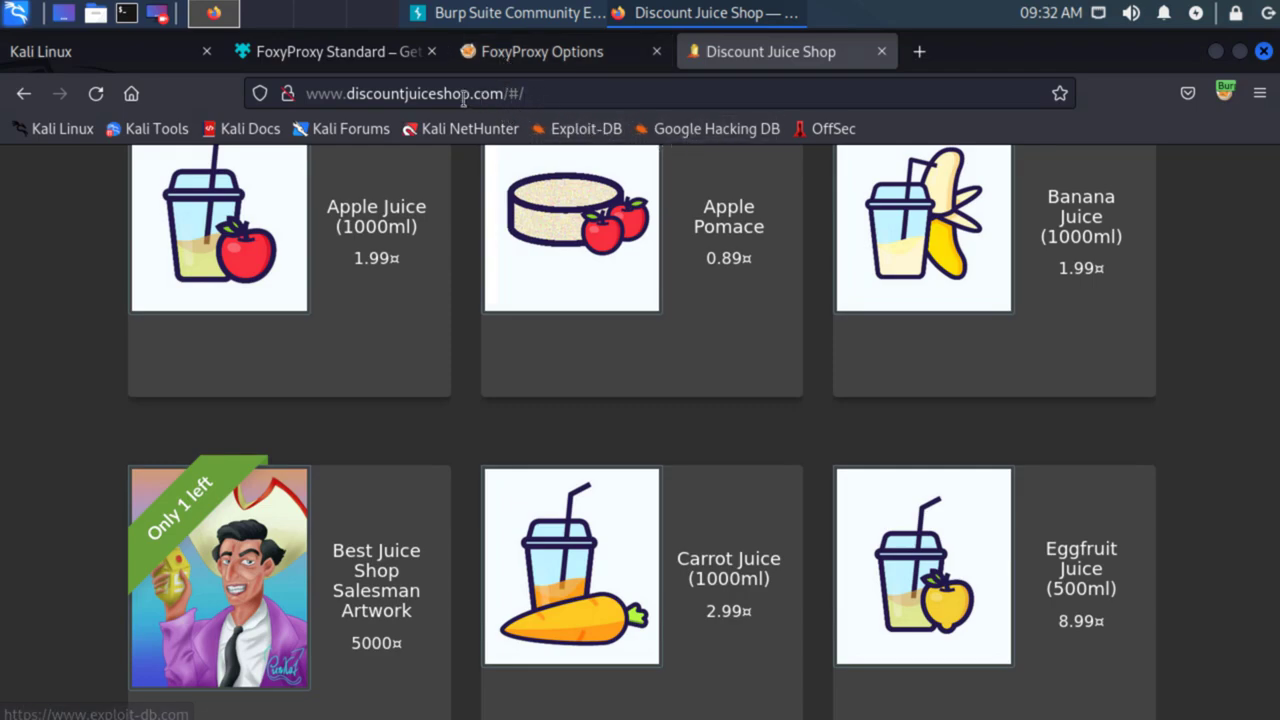
left_click(558, 88)
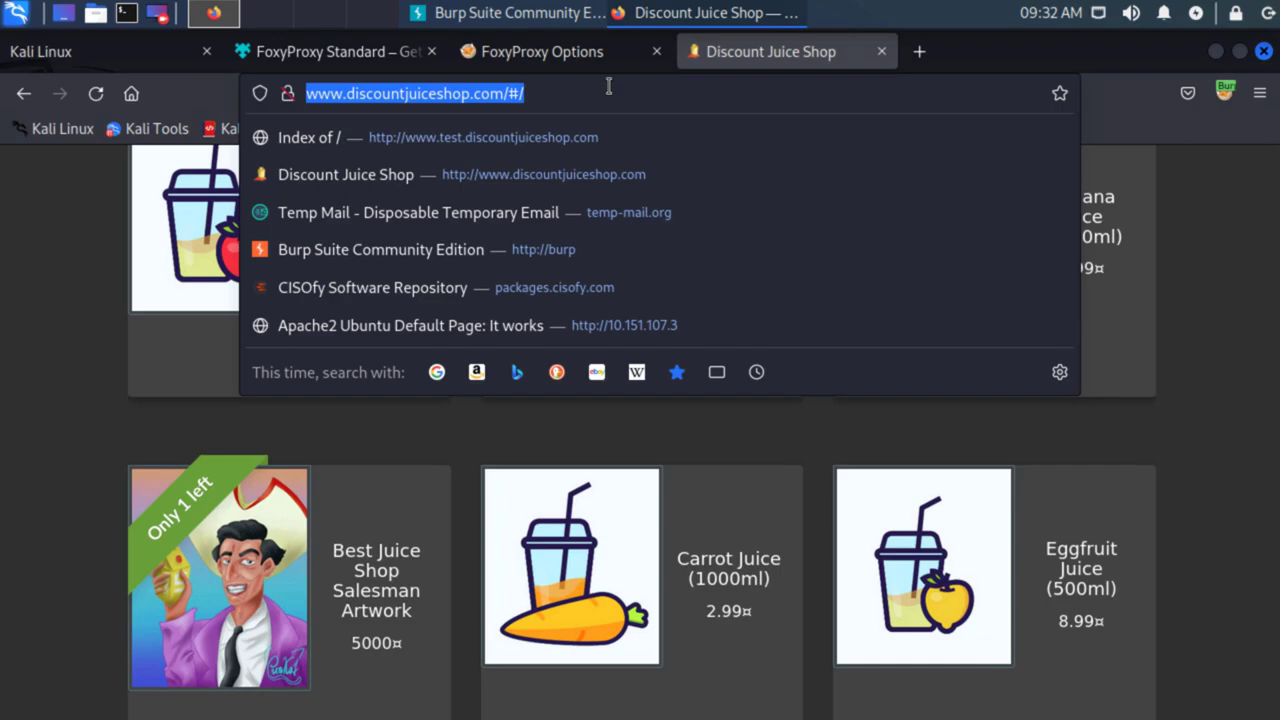
type("burp")
key("Return")
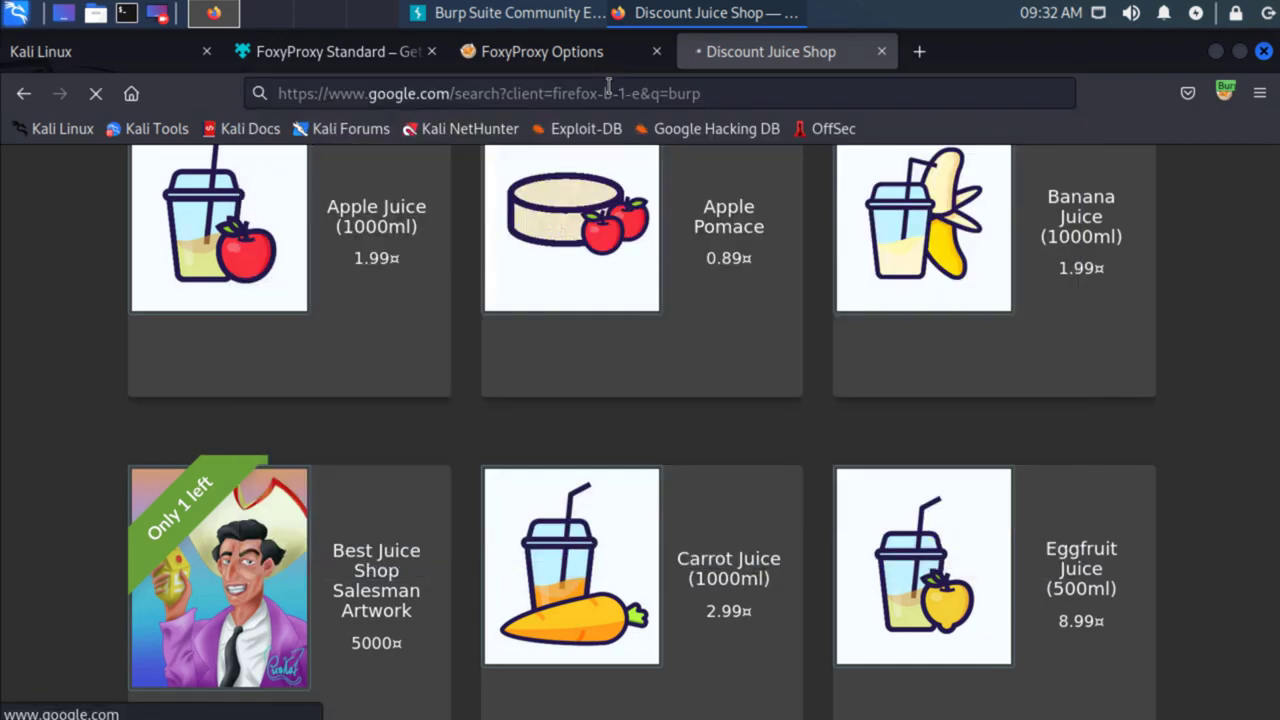
left_click(631, 93)
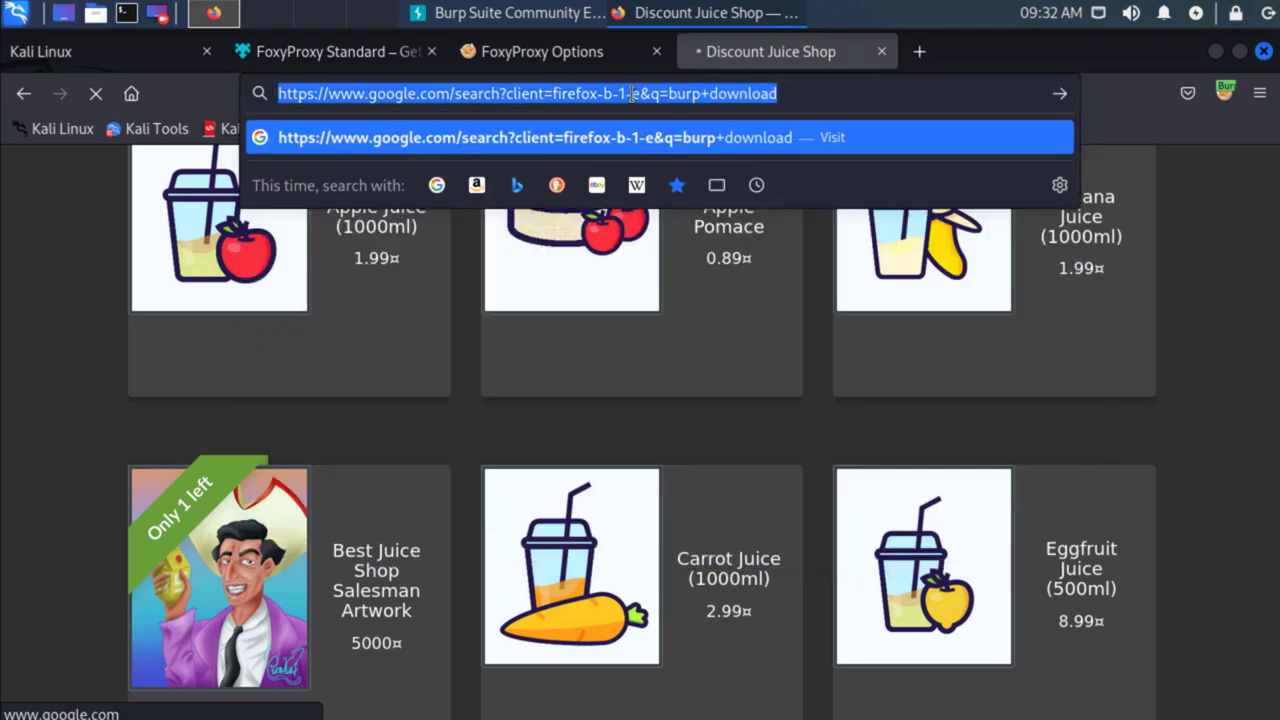
type("http://burp")
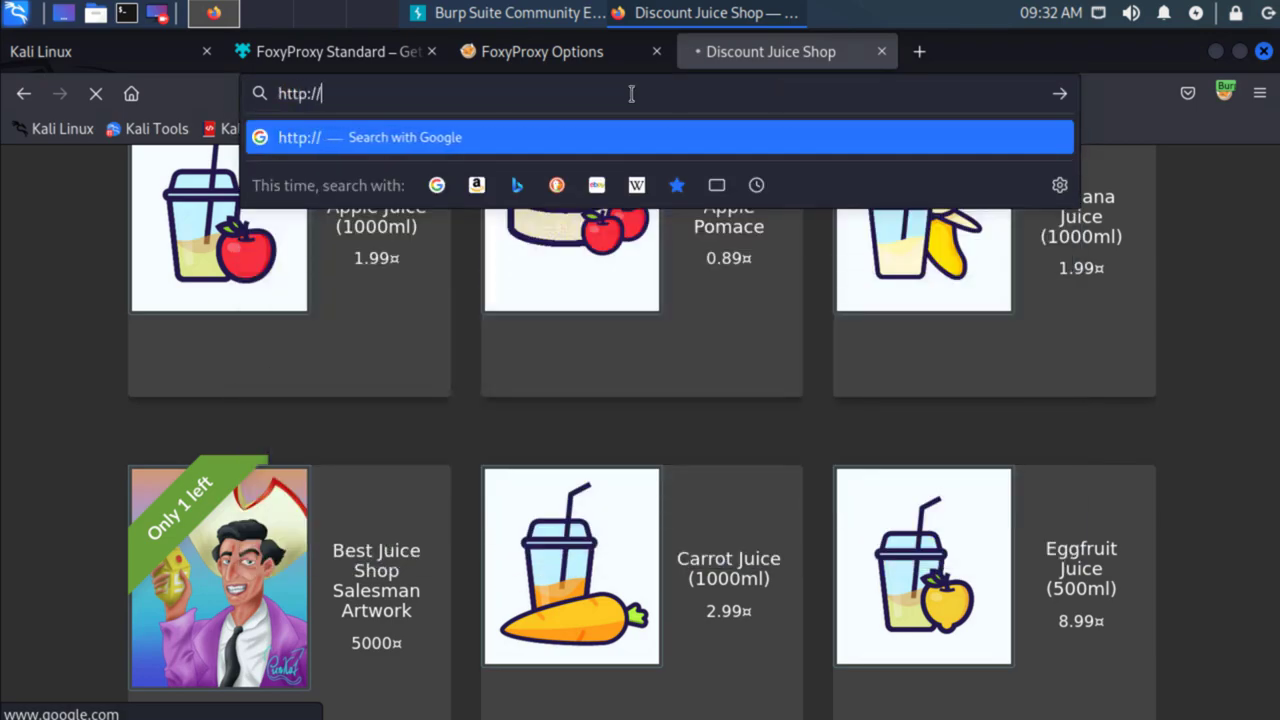
key("Return")
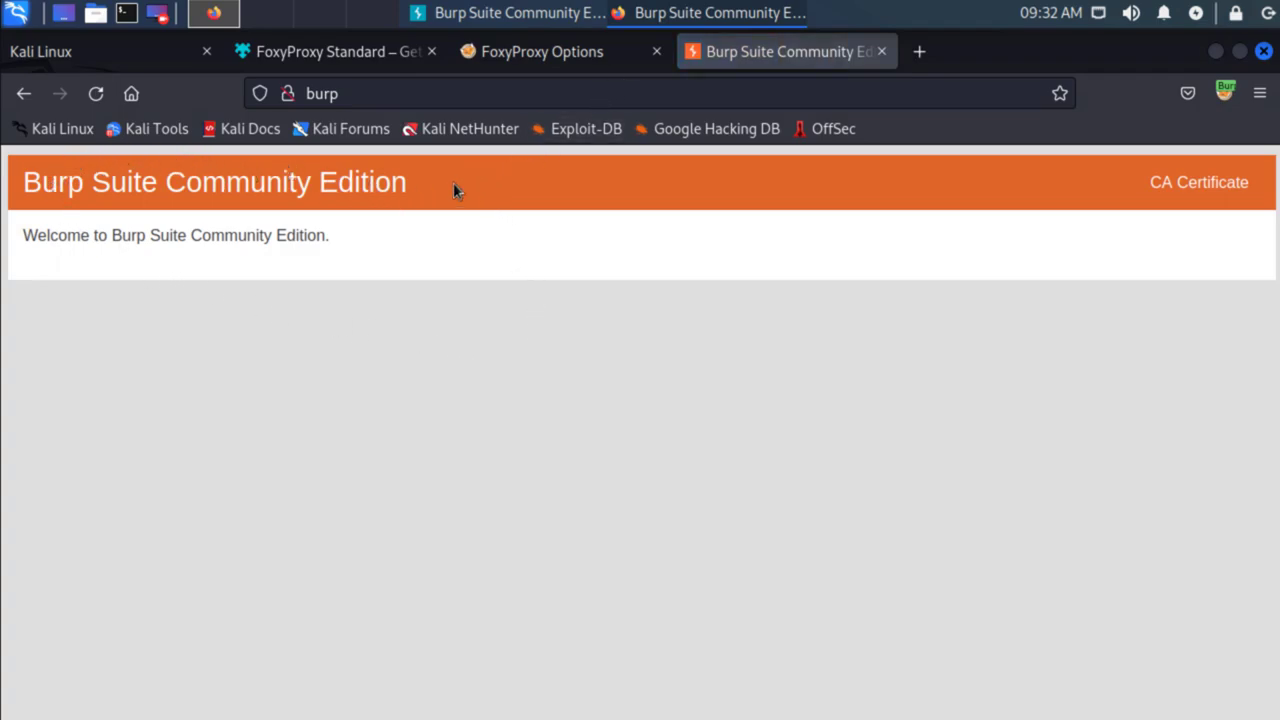
left_click(1222, 186)
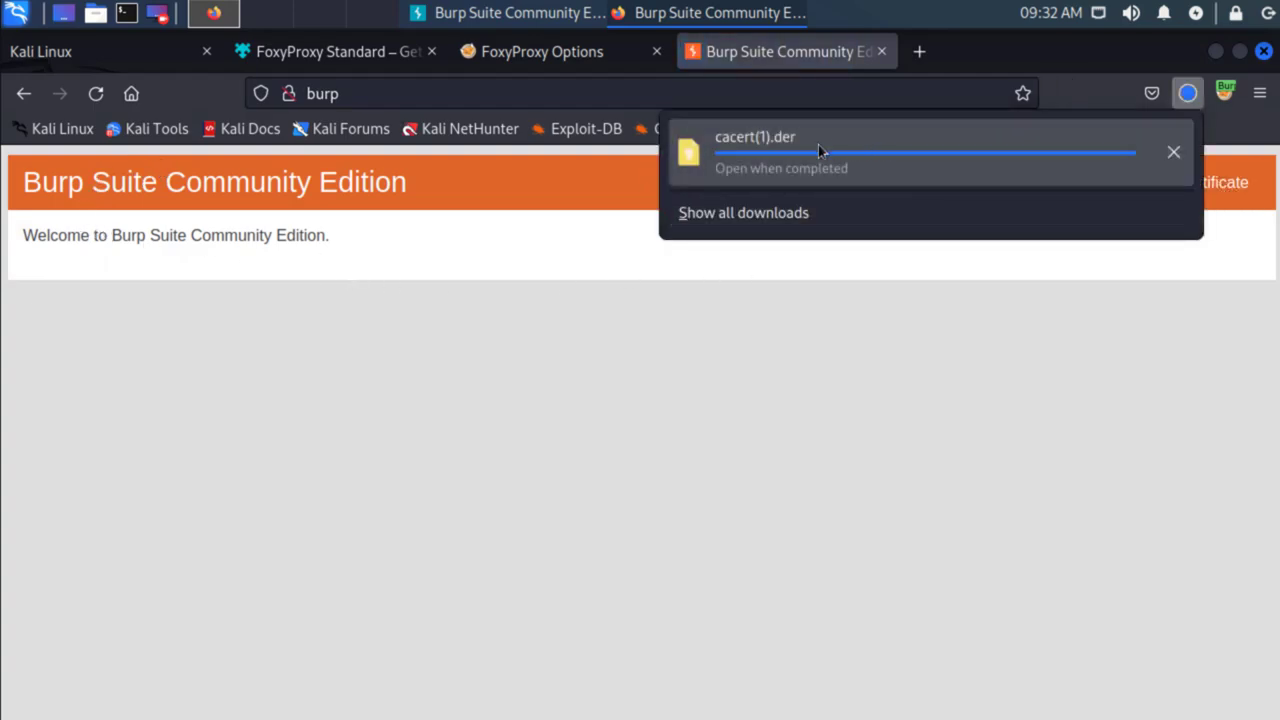
left_click(776, 211)
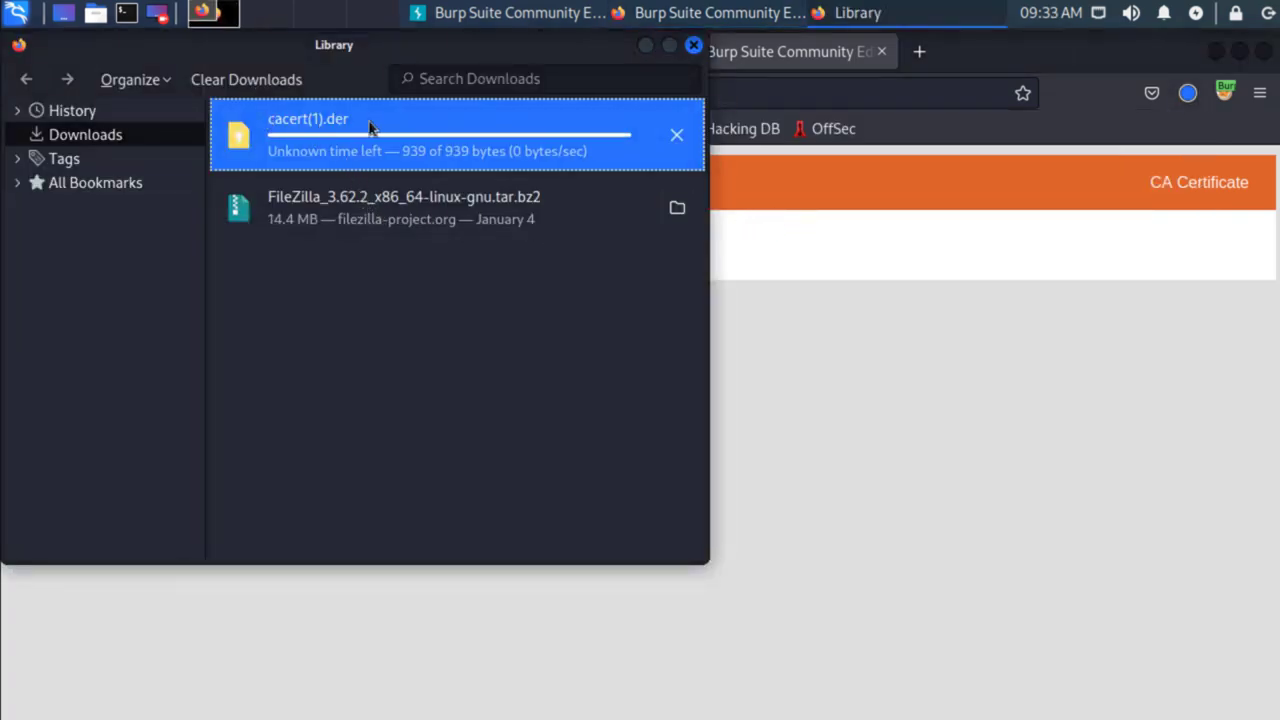
left_click(768, 404)
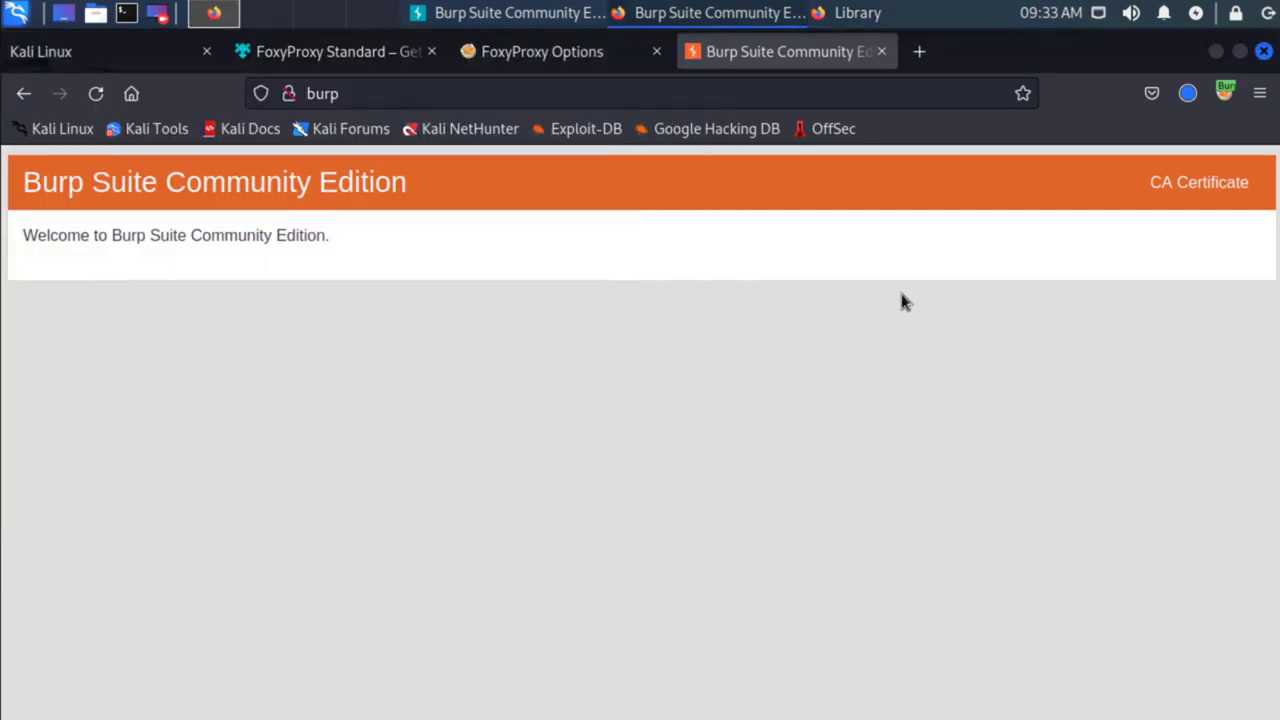
Open Firefox's settings, search them for "cert", and open the Certificate Manager.
left_click(1259, 93)
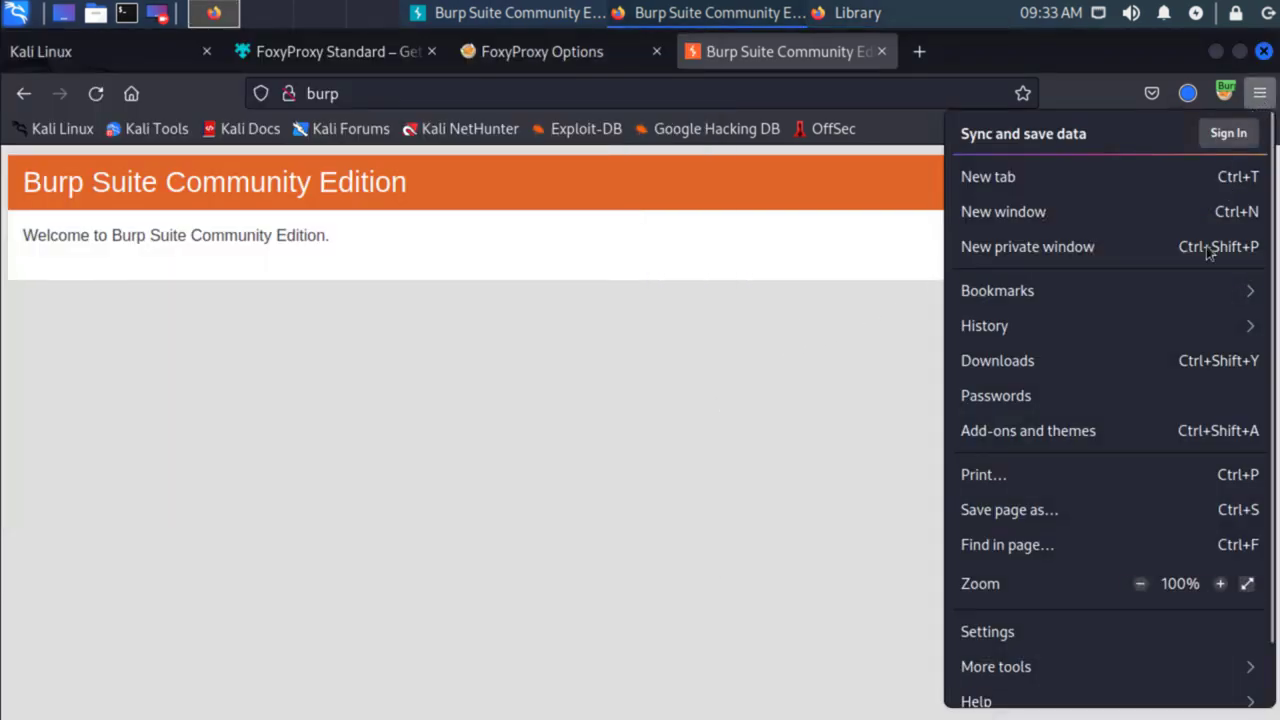
left_click(1010, 630)
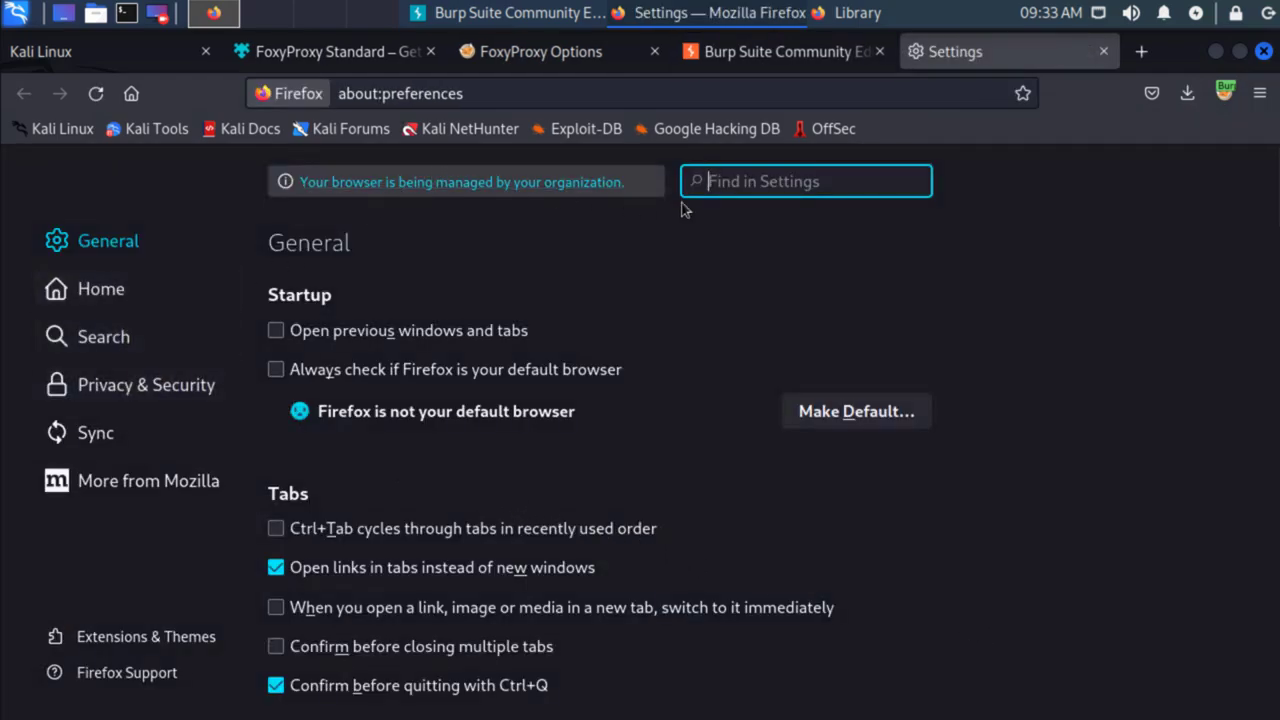
type("cert")
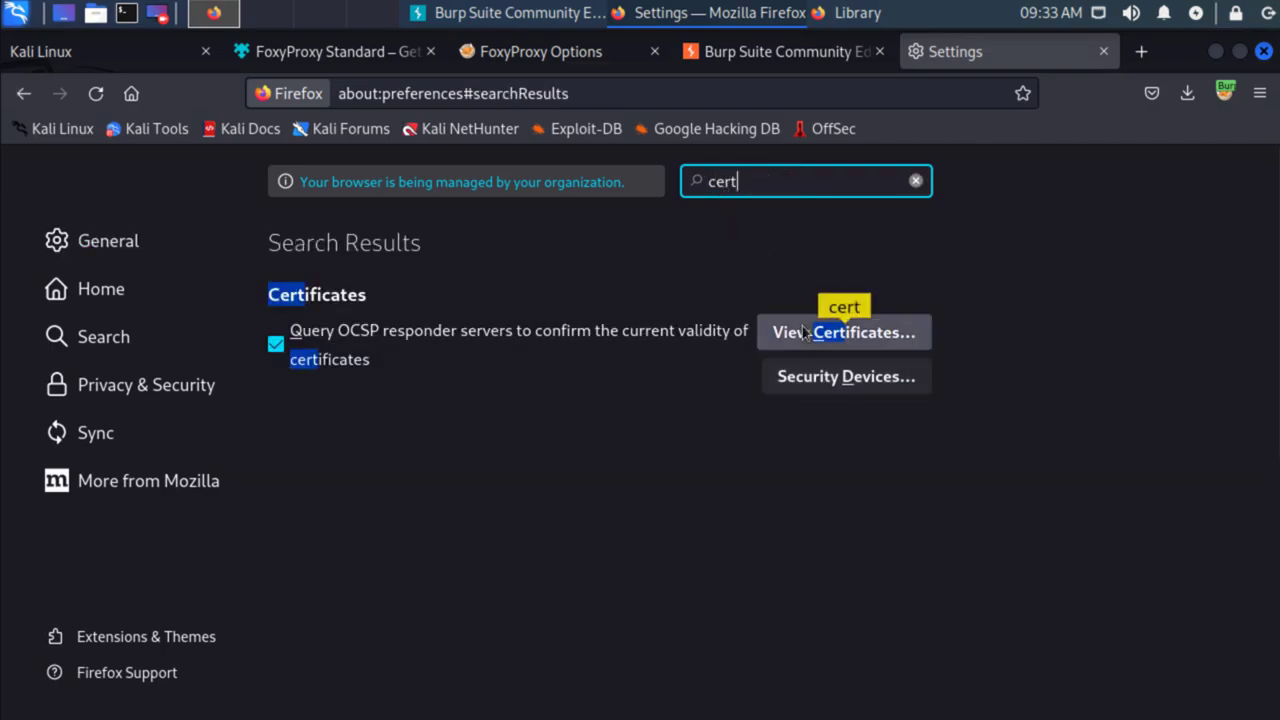
left_click(806, 336)
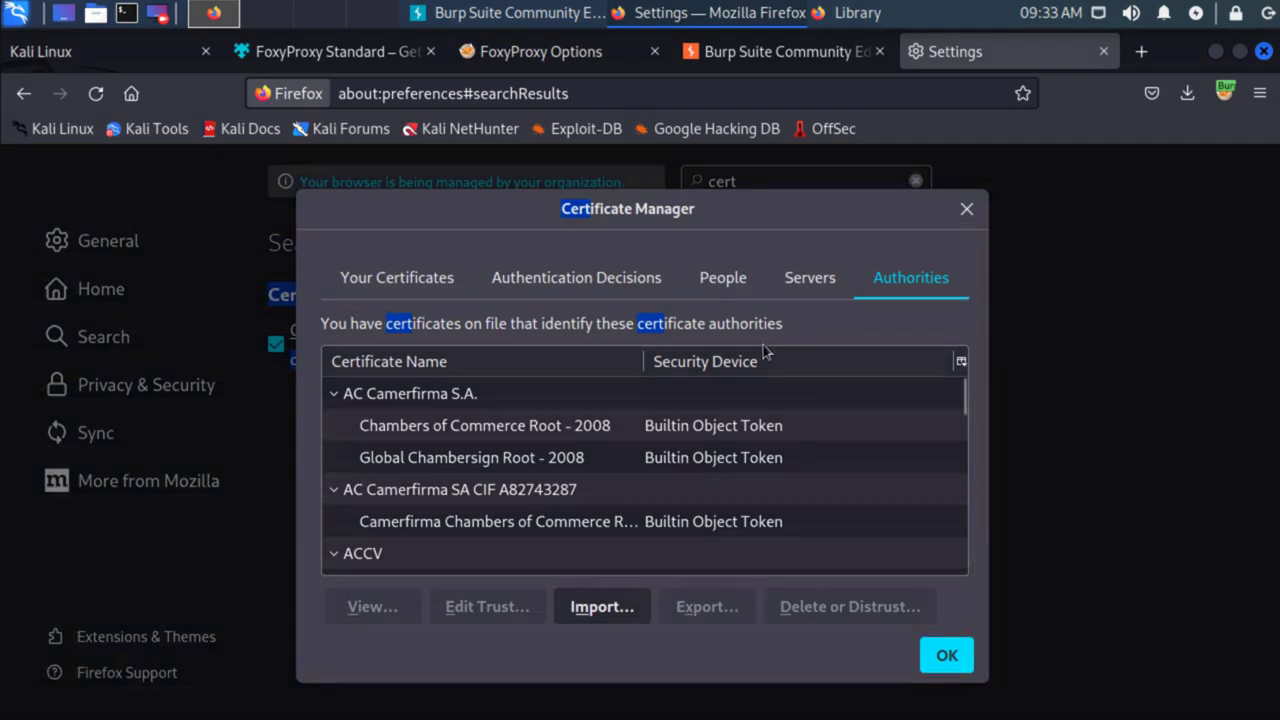
Try to import cacert.der from Downloads as a certificate authority, and close the Certificate Manager.
left_click(620, 607)
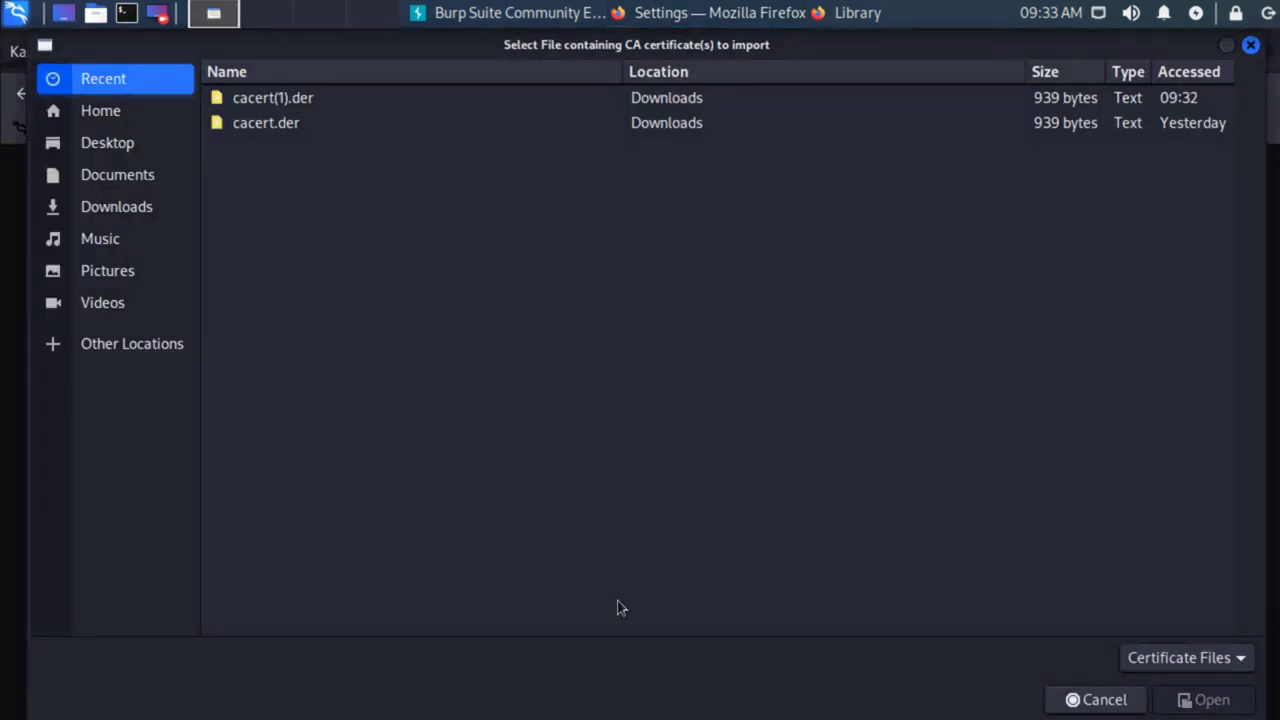
double_click(252, 128)
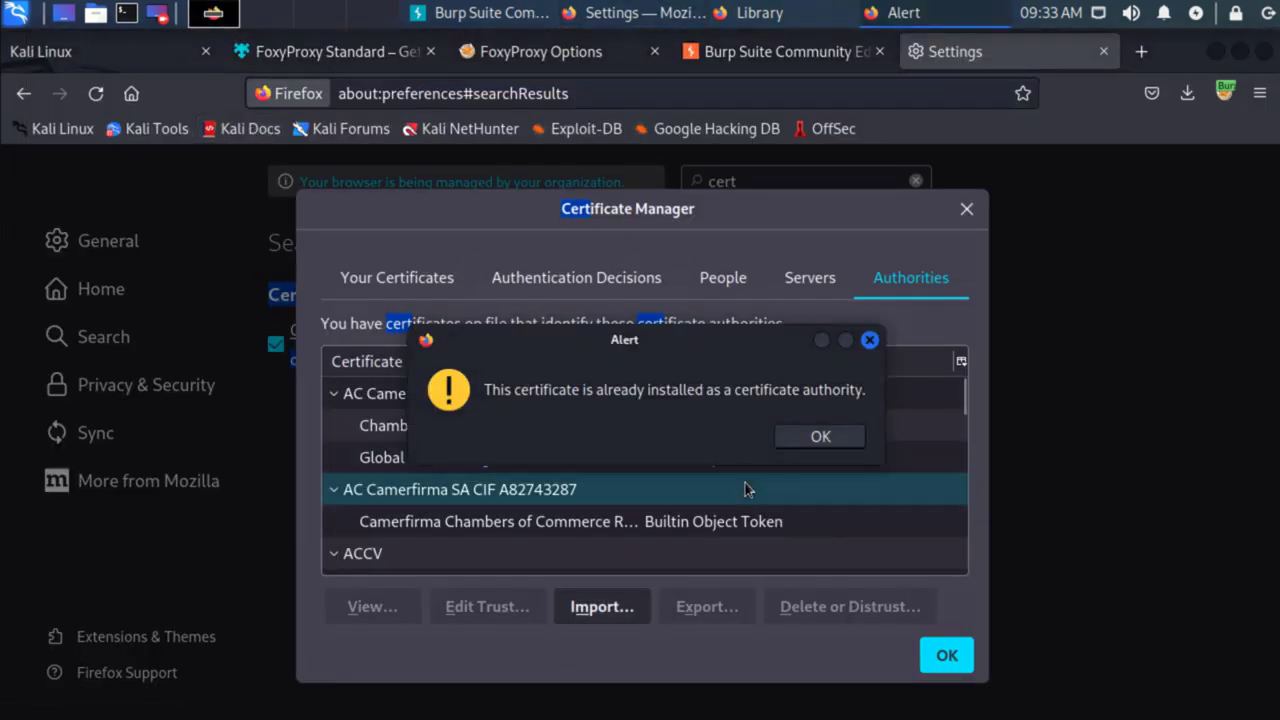
left_click(820, 436)
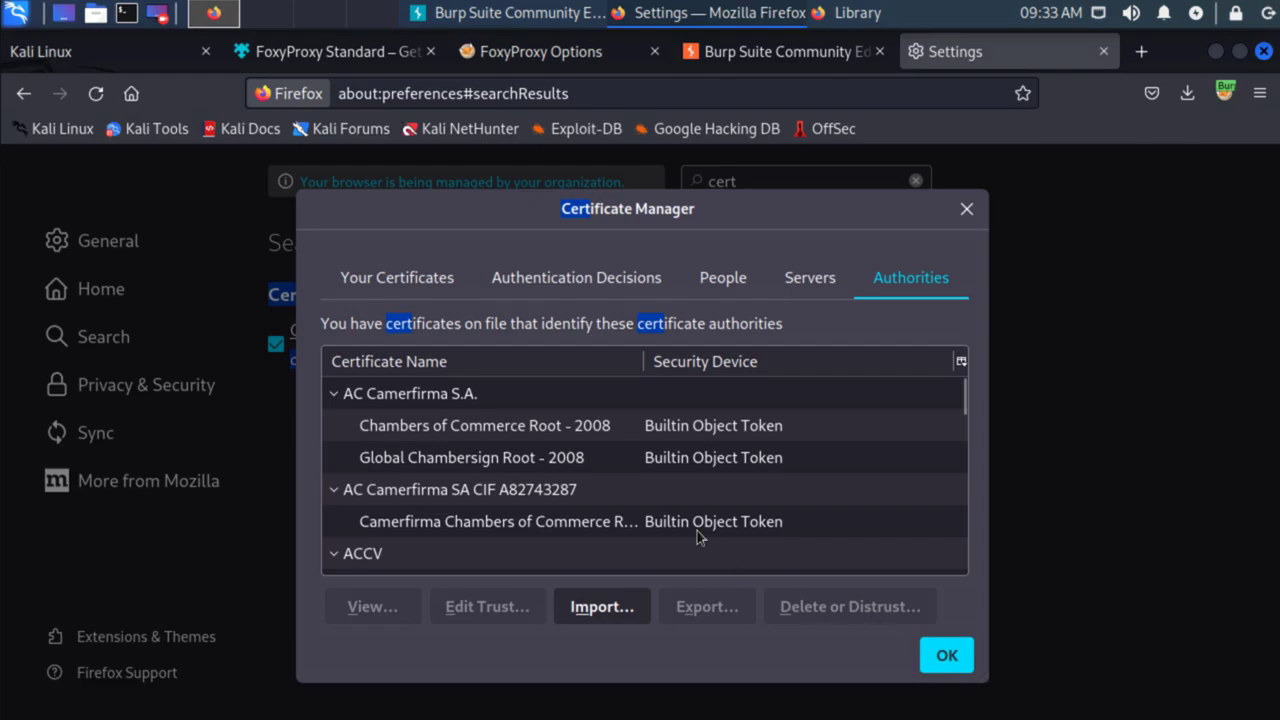
left_click(943, 656)
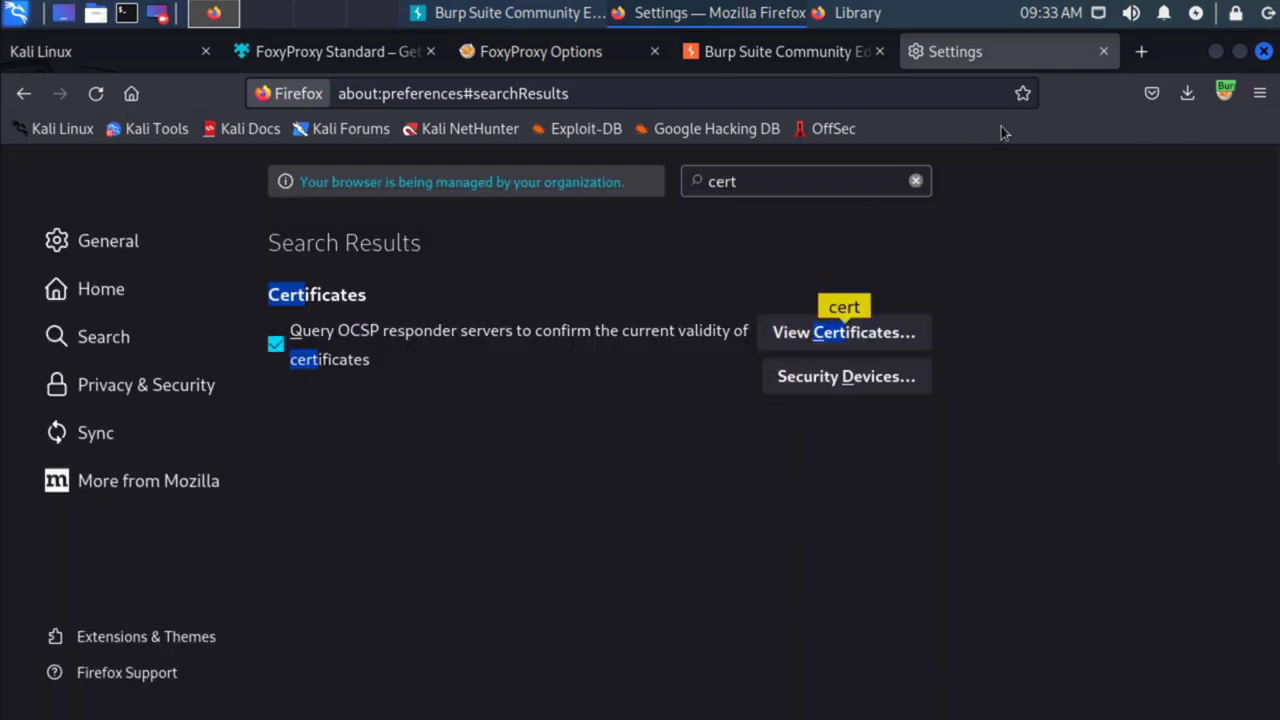
Close the Settings and Burp certificate page tabs, and switch to Burp Suite's interception view.
left_click(1104, 52)
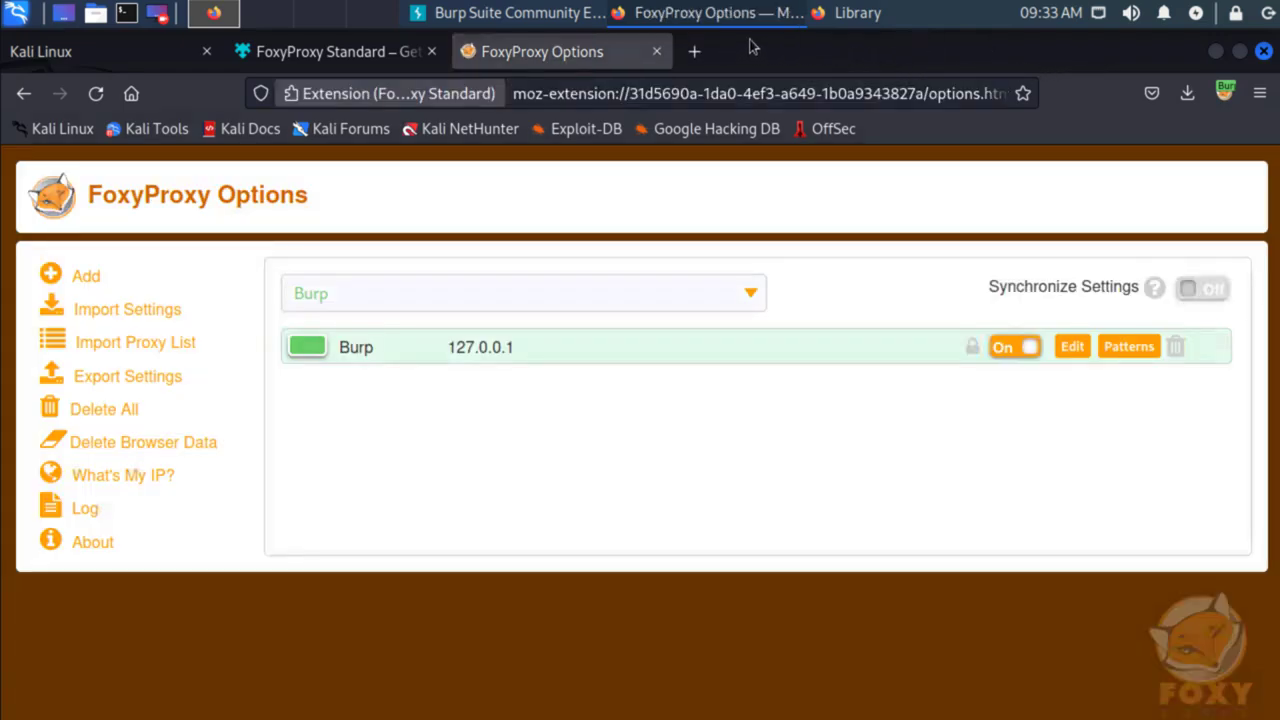
left_click(881, 52)
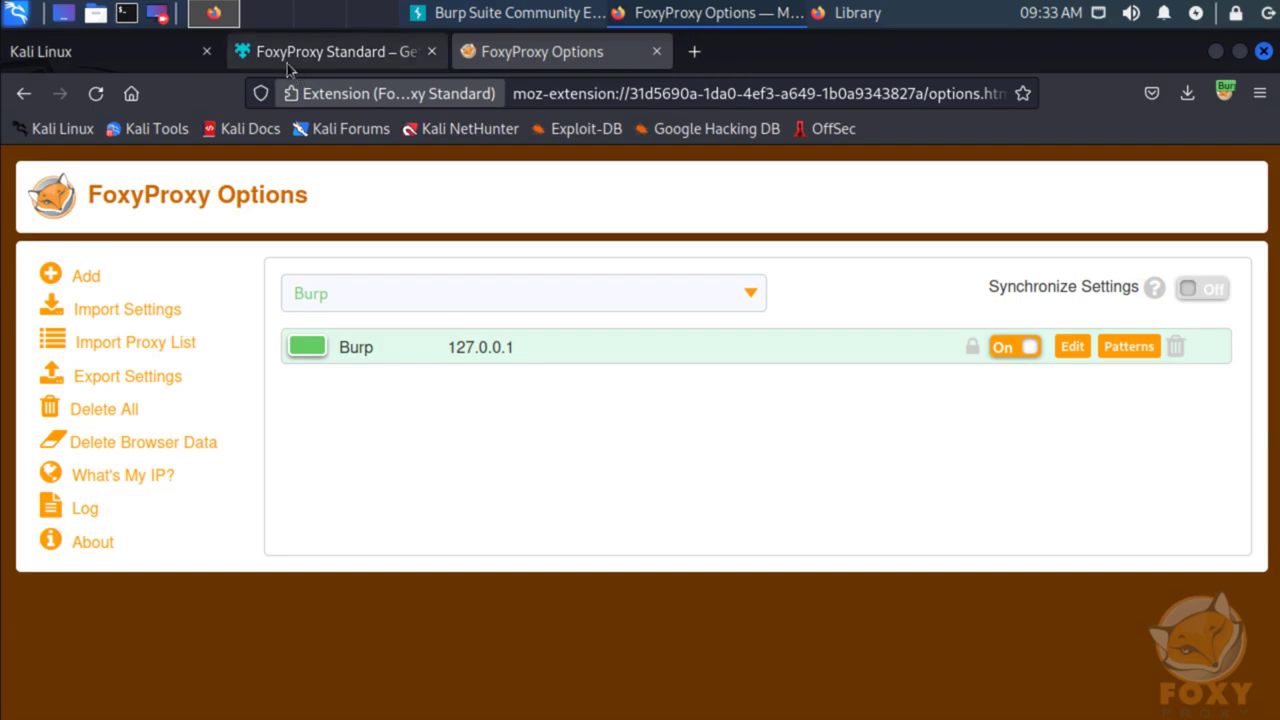
left_click(476, 14)
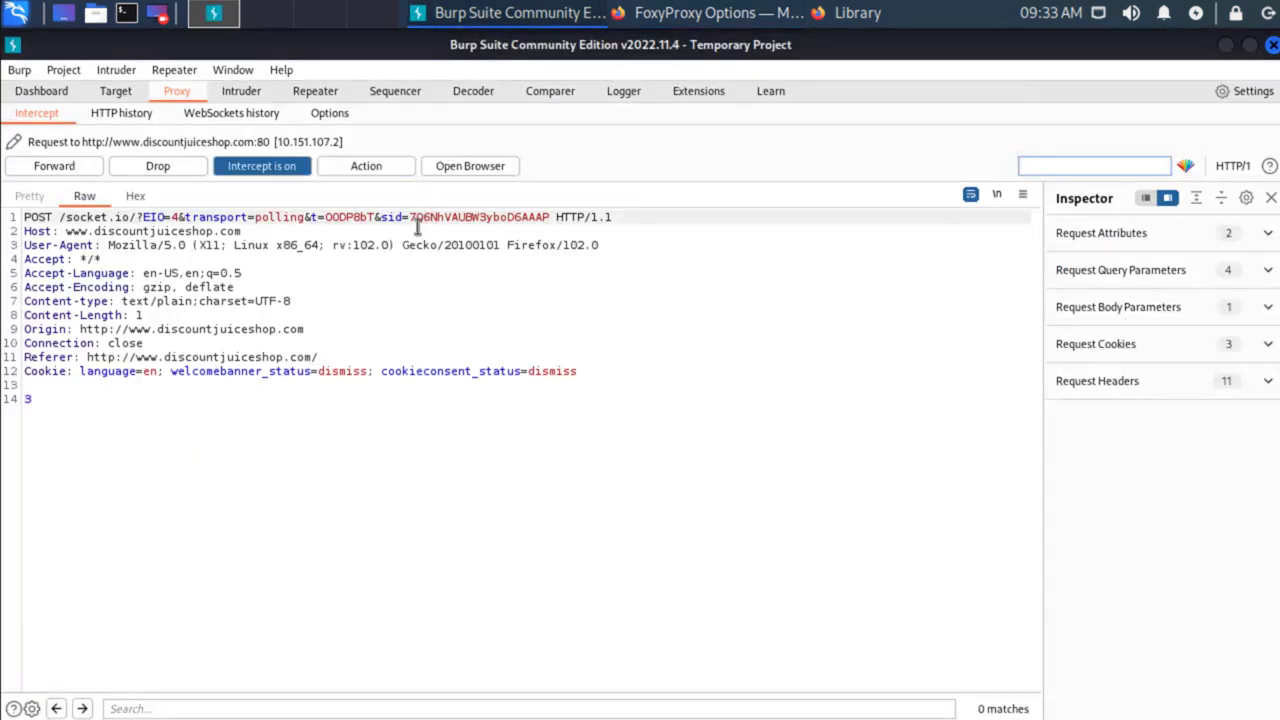